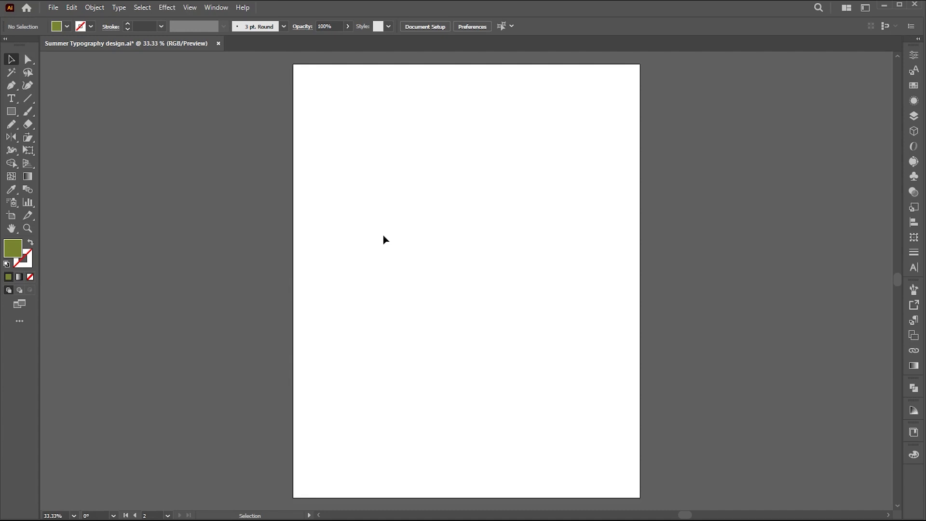
- Type 'summer' on the page and scale the text up large
{"action": "left_click", "coordinate": [12, 99]}
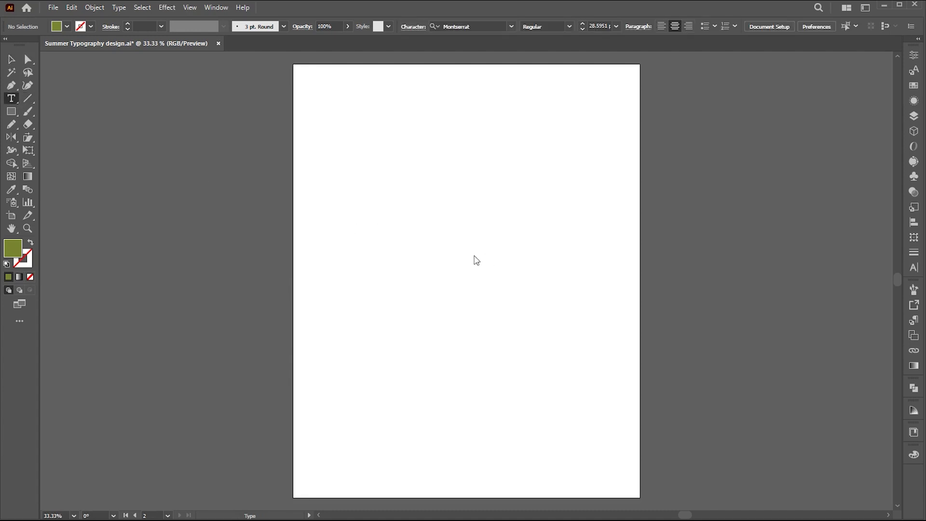
{"action": "left_click", "coordinate": [432, 223]}
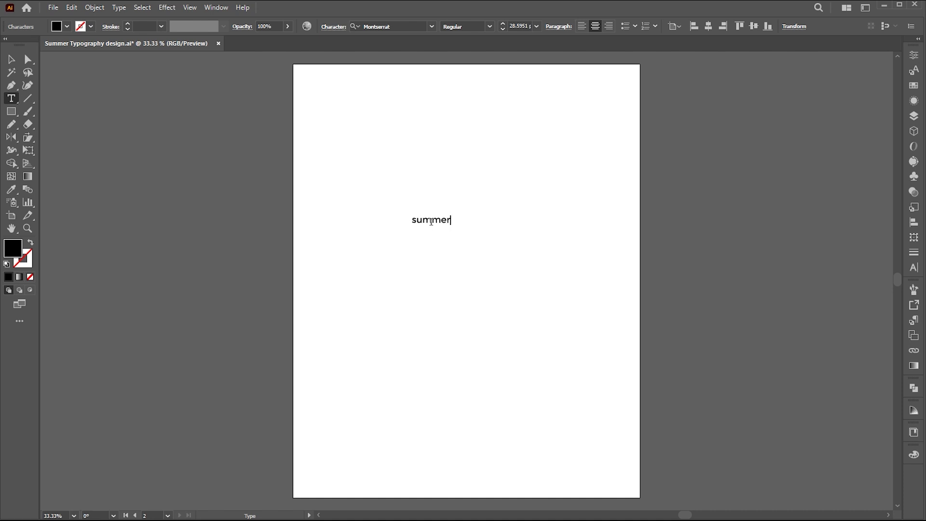
{"action": "key", "text": "Escape"}
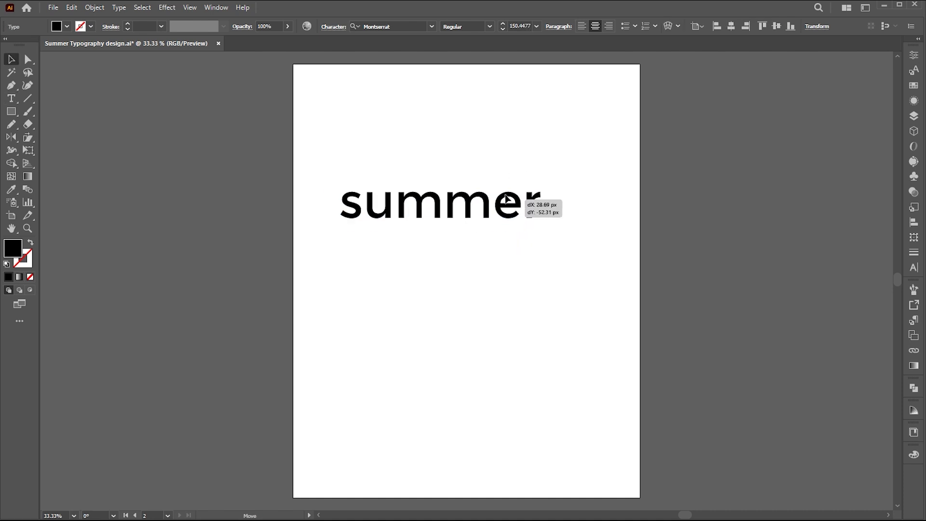
{"action": "left_click_drag", "start_coordinate": [450, 214], "coordinate": [545, 170]}
- Change the text to UPPERCASE and set its font to Gobold Bold
{"action": "left_click", "coordinate": [126, 9]}
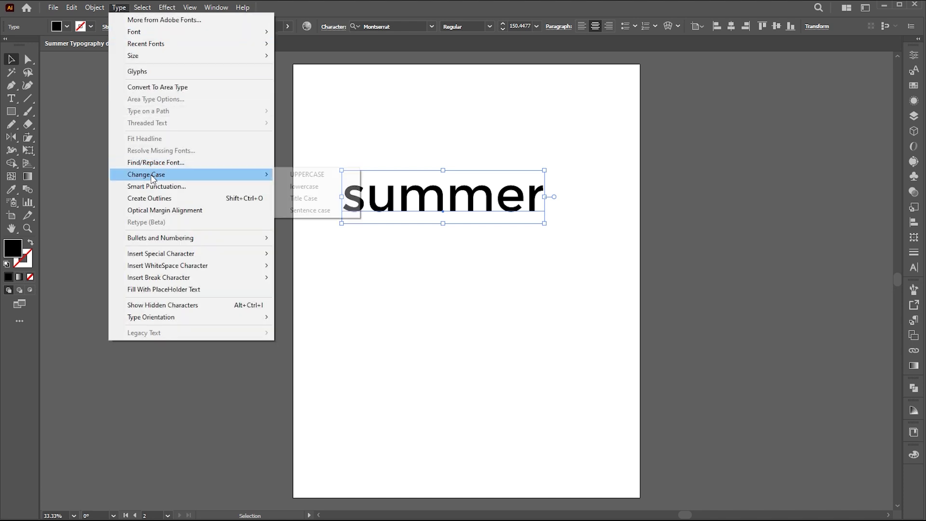
{"action": "left_click", "coordinate": [323, 175]}
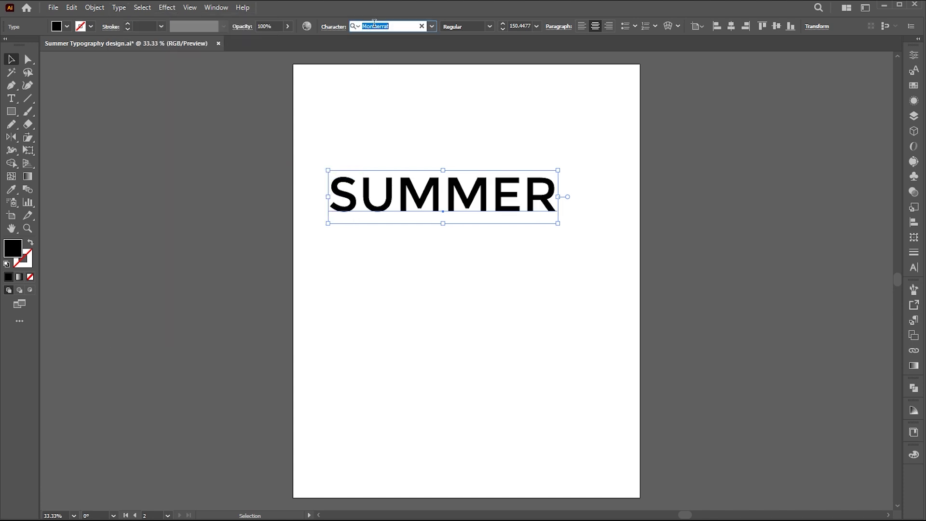
{"action": "type", "text": "gobo"}
{"action": "left_click", "coordinate": [471, 113]}
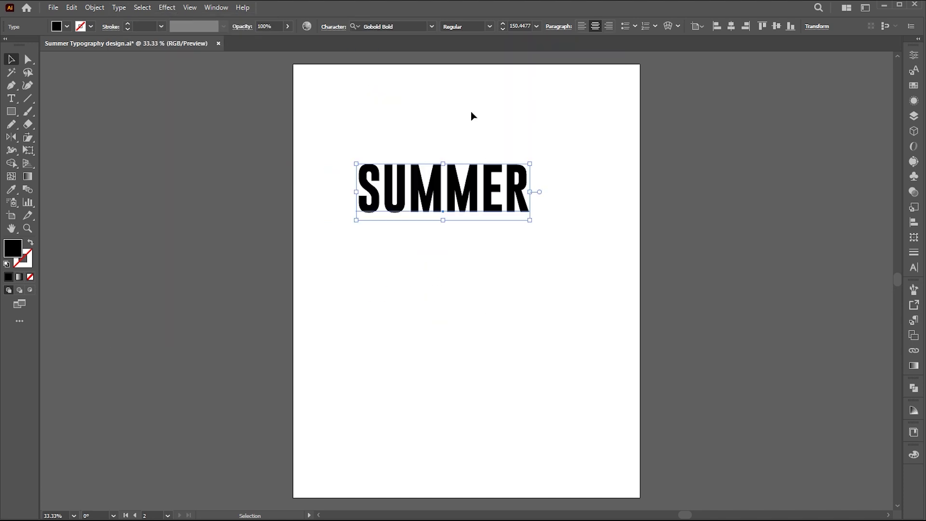
- Move SUMMER higher on the page and convert it to outlines
{"action": "mouse_move", "coordinate": [488, 186]}
{"action": "left_mouse_down"}
{"action": "mouse_move", "coordinate": [486, 172]}
{"action": "mouse_move", "coordinate": [575, 124]}
{"action": "mouse_move", "coordinate": [541, 150]}
{"action": "left_mouse_up"}
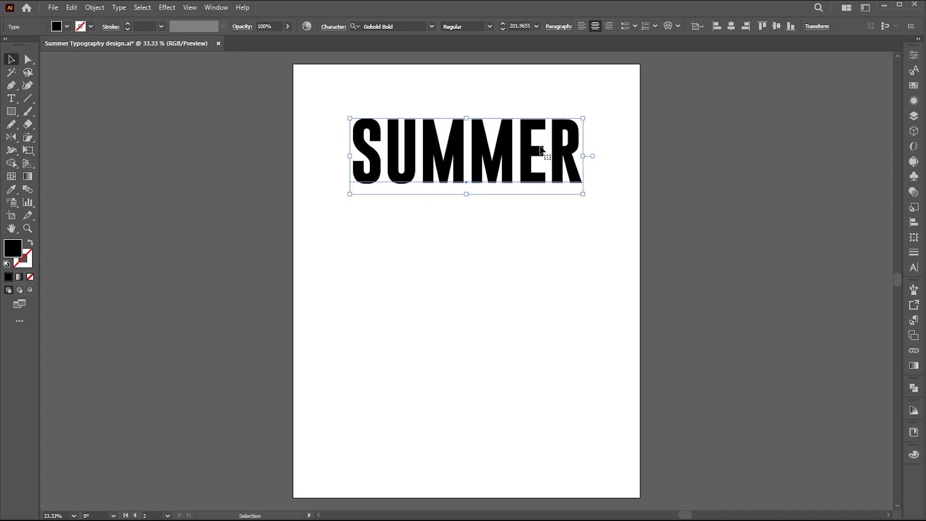
{"action": "right_click", "coordinate": [524, 145]}
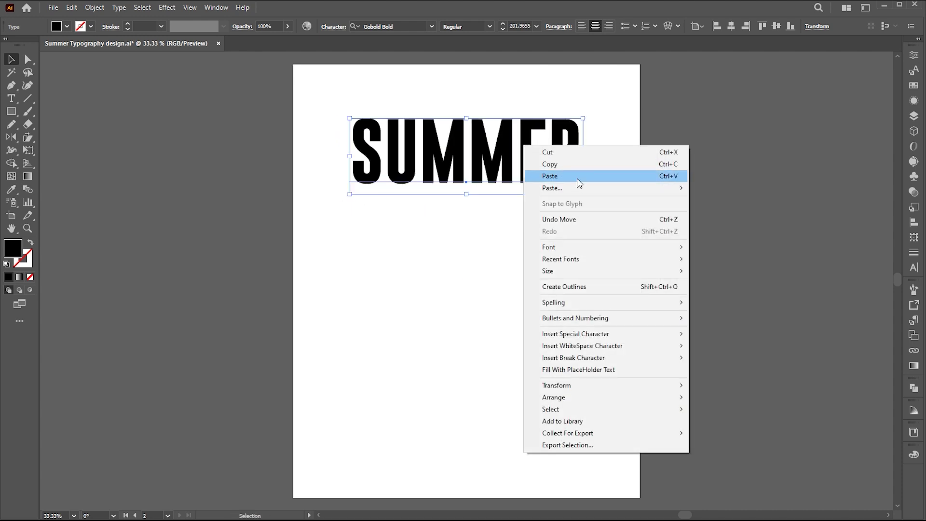
{"action": "left_click", "coordinate": [564, 291]}
{"action": "left_click", "coordinate": [485, 276]}
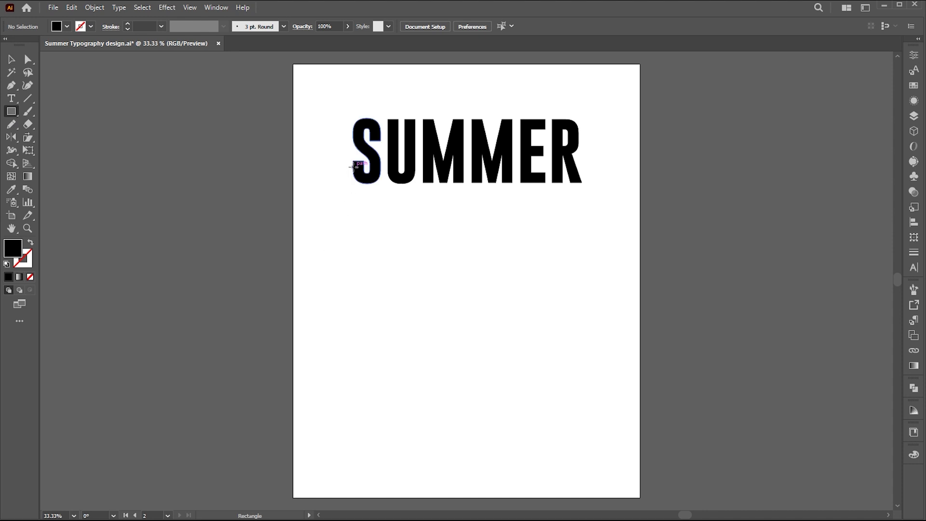
- Draw a tall black bar hanging down below the S
{"action": "left_click_drag", "start_coordinate": [353, 168], "coordinate": [383, 422]}
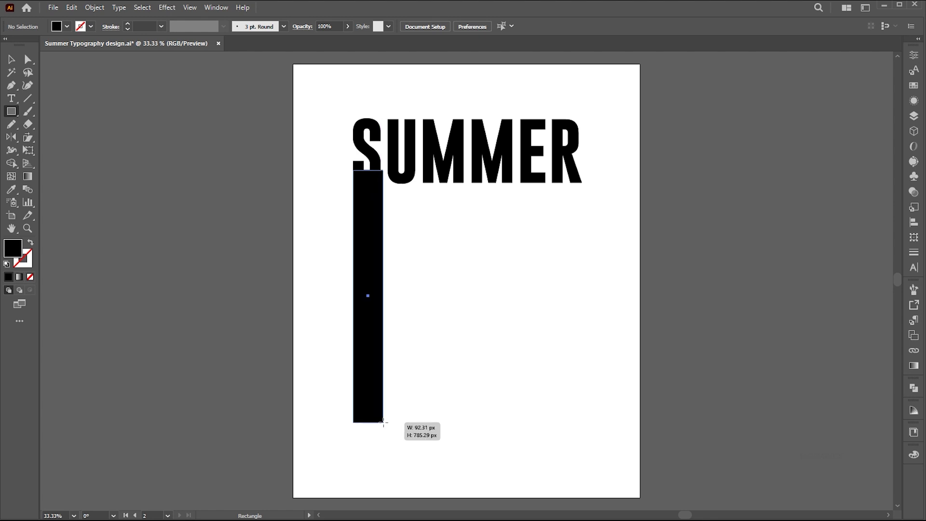
{"action": "left_click_drag", "start_coordinate": [383, 422], "coordinate": [383, 423]}
{"action": "key", "text": "v"}
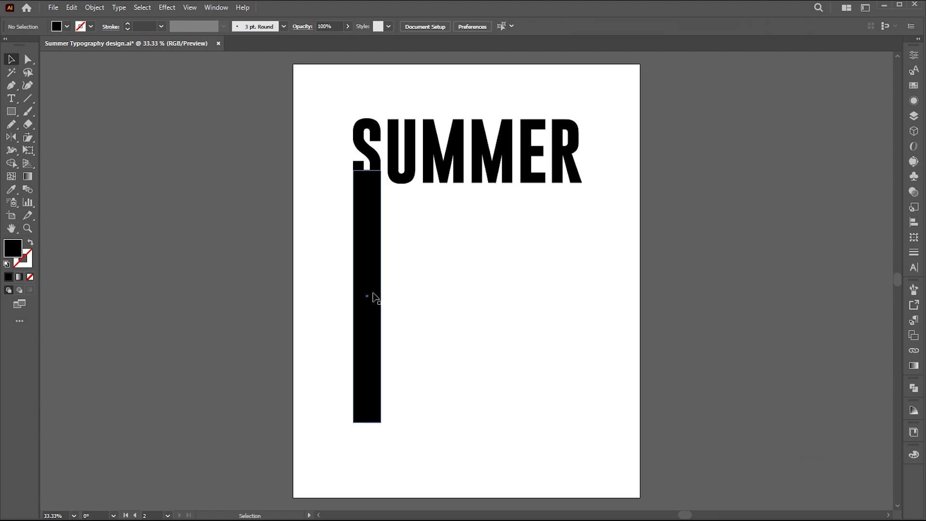
- Alt-drag copies of the bar under the U and first M, widening the third
{"action": "left_click_drag", "start_coordinate": [374, 296], "coordinate": [409, 295], "text": "alt"}
{"action": "left_click", "coordinate": [446, 294]}
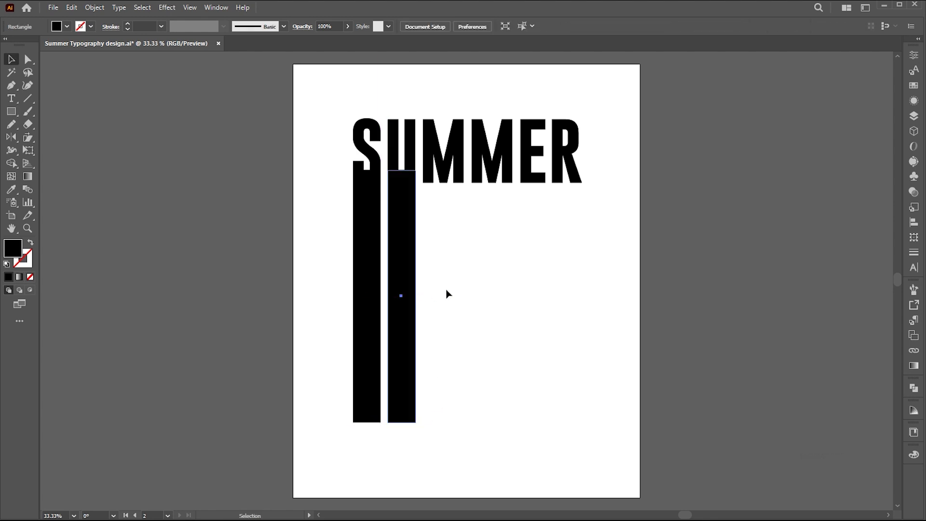
{"action": "mouse_move", "coordinate": [413, 284]}
{"action": "left_mouse_down"}
{"action": "mouse_move", "coordinate": [444, 284]}
{"action": "mouse_move", "coordinate": [448, 299]}
{"action": "mouse_move", "coordinate": [464, 300]}
{"action": "left_mouse_up"}
{"action": "left_click", "coordinate": [514, 306]}
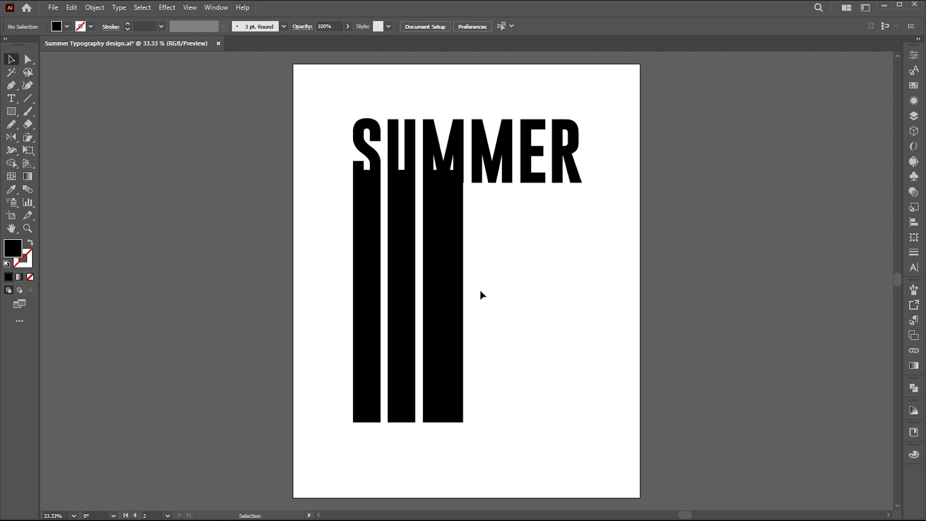
{"action": "left_click", "coordinate": [462, 290]}
- Nudge the third bar's right edge with Direct Selection
{"action": "scroll", "coordinate": [511, 234], "scroll_direction": "up", "scroll_amount": 5}
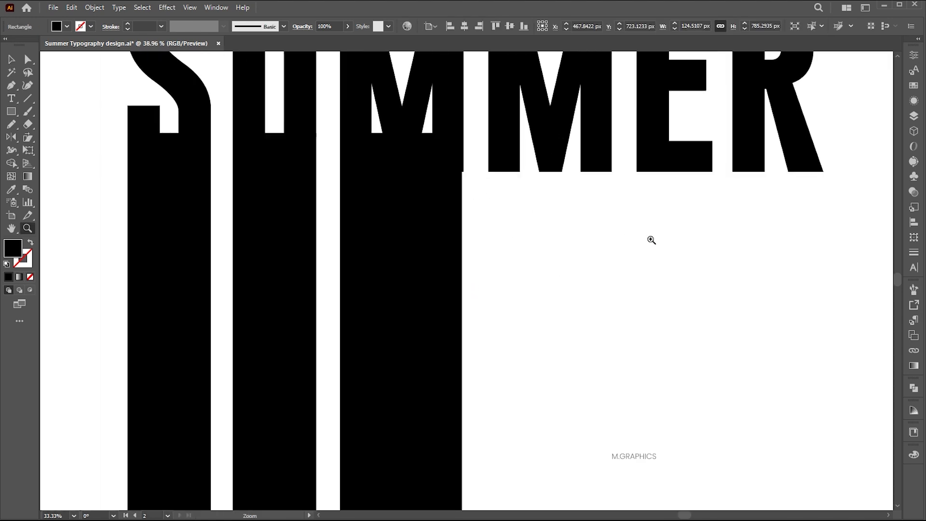
{"action": "scroll", "coordinate": [538, 246], "scroll_direction": "up", "scroll_amount": 3}
{"action": "key", "text": "a"}
{"action": "left_click_drag", "start_coordinate": [460, 270], "coordinate": [463, 272]}
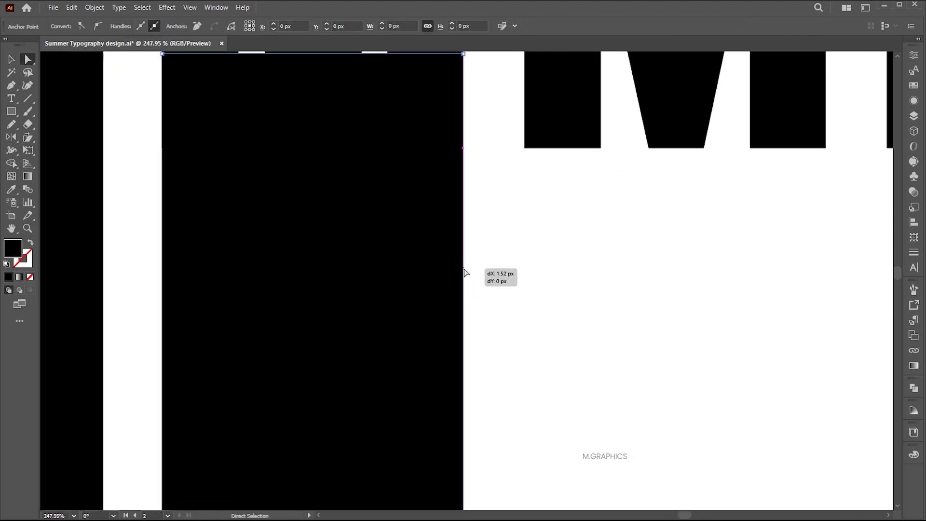
{"action": "key", "text": "z"}
{"action": "scroll", "coordinate": [323, 223], "scroll_direction": "down", "scroll_amount": 7}
{"action": "scroll", "coordinate": [457, 211], "scroll_direction": "up", "scroll_amount": 1}
{"action": "key", "text": "v"}
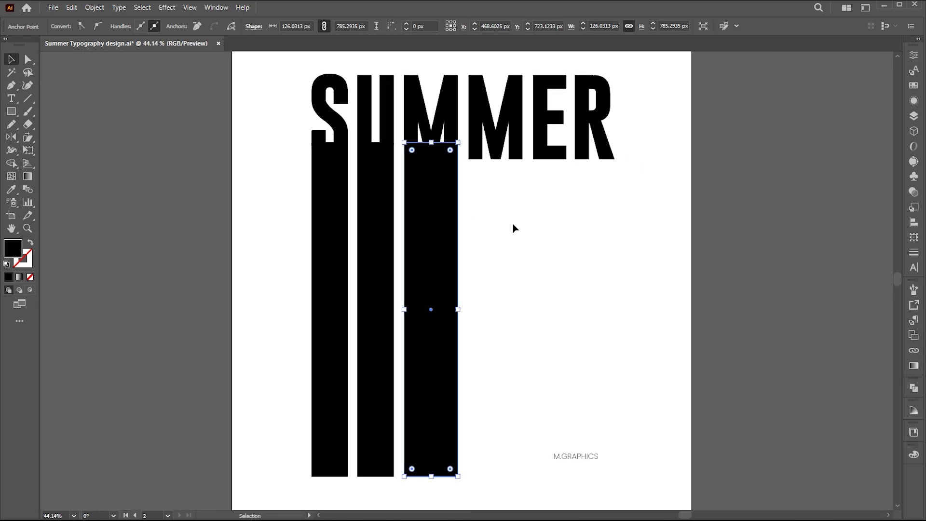
- Alt-drag more bar copies under the second M and toward the R
{"action": "left_click_drag", "start_coordinate": [453, 250], "coordinate": [518, 250]}
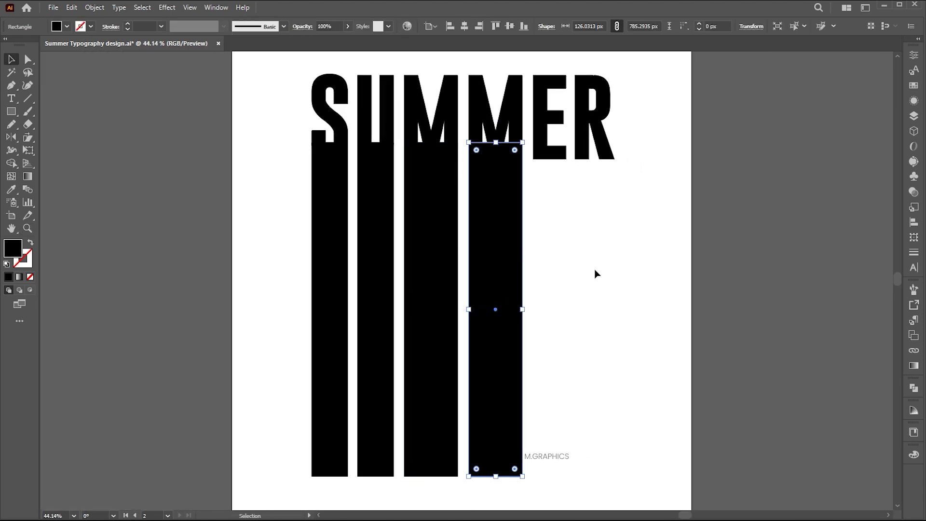
{"action": "left_click", "coordinate": [595, 283]}
{"action": "left_click_drag", "start_coordinate": [380, 271], "coordinate": [604, 292]}
{"action": "left_click", "coordinate": [603, 293]}
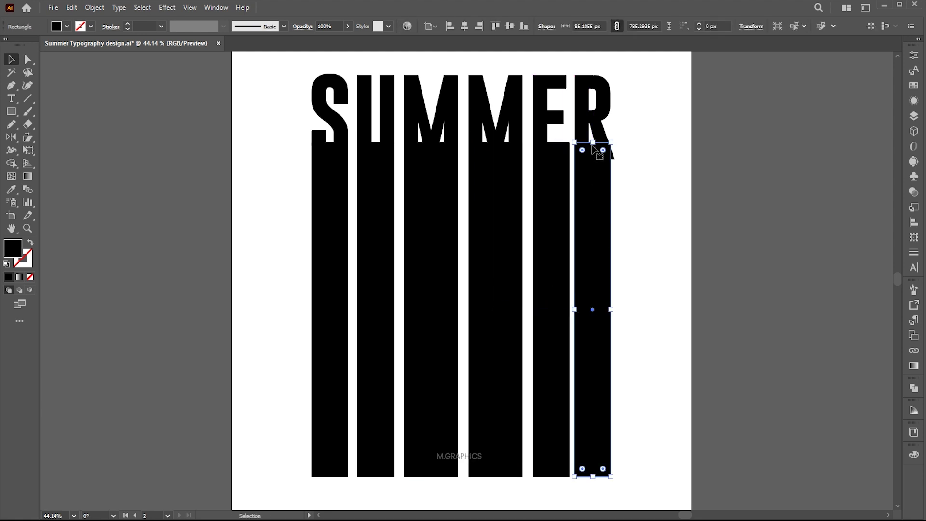
- Align the last bar with the R's stem and widen it
{"action": "scroll", "coordinate": [594, 159], "scroll_direction": "up", "scroll_amount": 5}
{"action": "left_click_drag", "start_coordinate": [572, 254], "coordinate": [572, 251]}
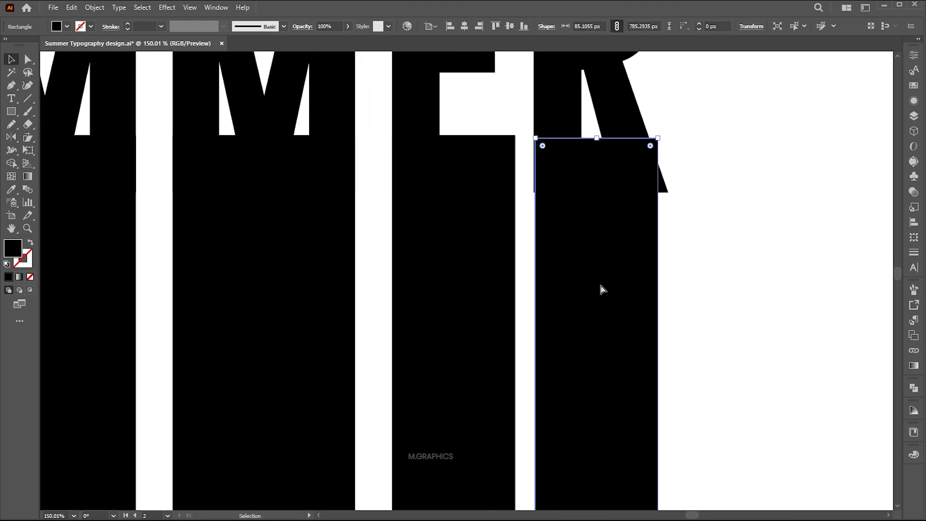
{"action": "left_click_drag", "start_coordinate": [626, 310], "coordinate": [625, 307]}
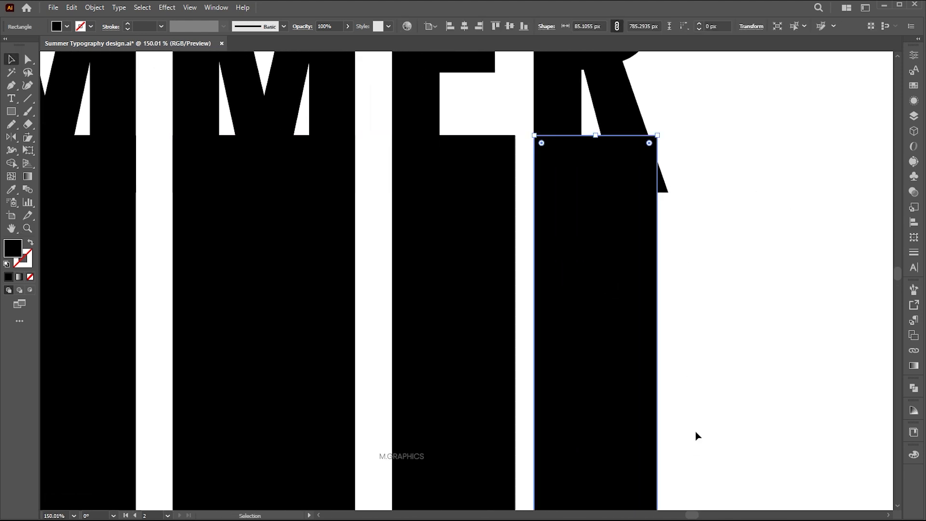
{"action": "scroll", "coordinate": [685, 429], "scroll_direction": "down", "scroll_amount": 2}
{"action": "scroll", "coordinate": [660, 439], "scroll_direction": "down", "scroll_amount": 1}
{"action": "scroll", "coordinate": [653, 434], "scroll_direction": "down", "scroll_amount": 3}
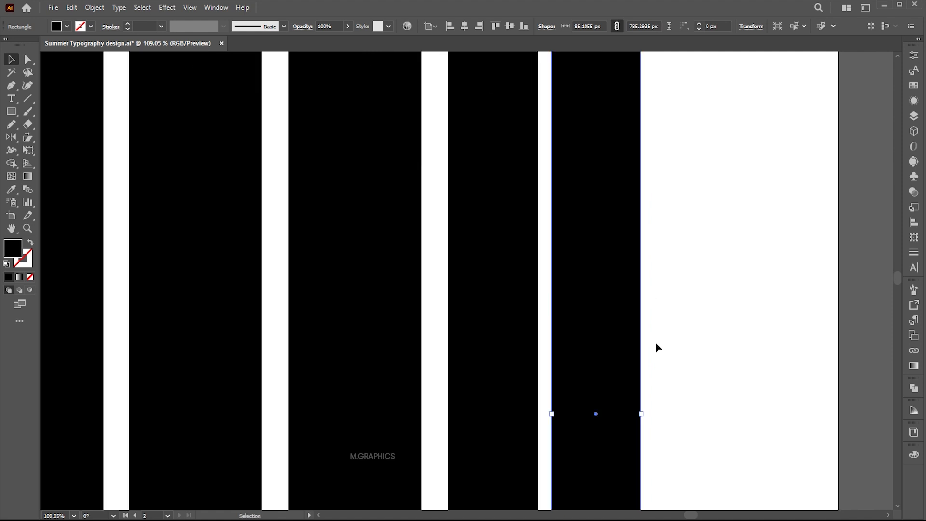
{"action": "scroll", "coordinate": [657, 347], "scroll_direction": "down", "scroll_amount": 1}
{"action": "left_click_drag", "start_coordinate": [645, 392], "coordinate": [655, 392]}
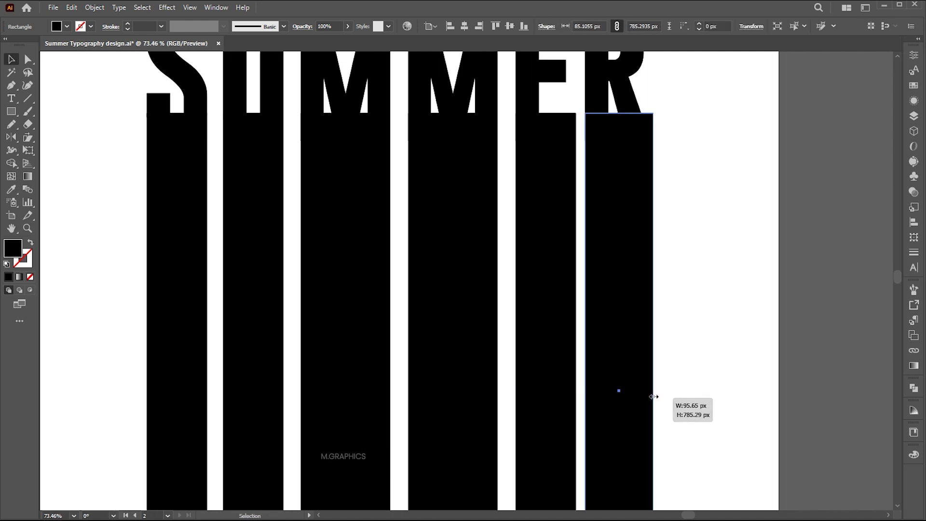
{"action": "left_click", "coordinate": [657, 260]}
{"action": "key", "text": "z"}
{"action": "left_click", "coordinate": [616, 258]}
- Marquee-select SUMMER with all six bars and Unite them in Pathfinder
{"action": "key", "text": "ctrl+0"}
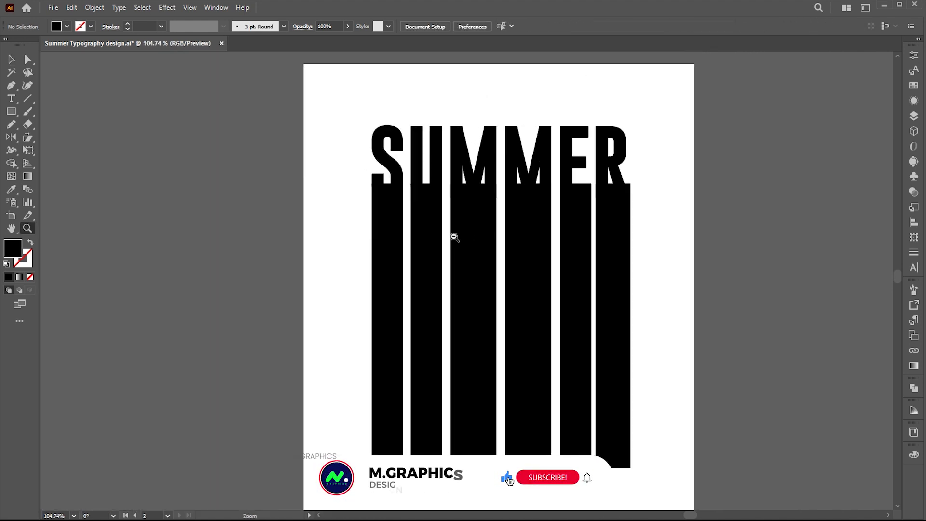
{"action": "key", "text": "v"}
{"action": "key", "text": "shift+ctrl+F9"}
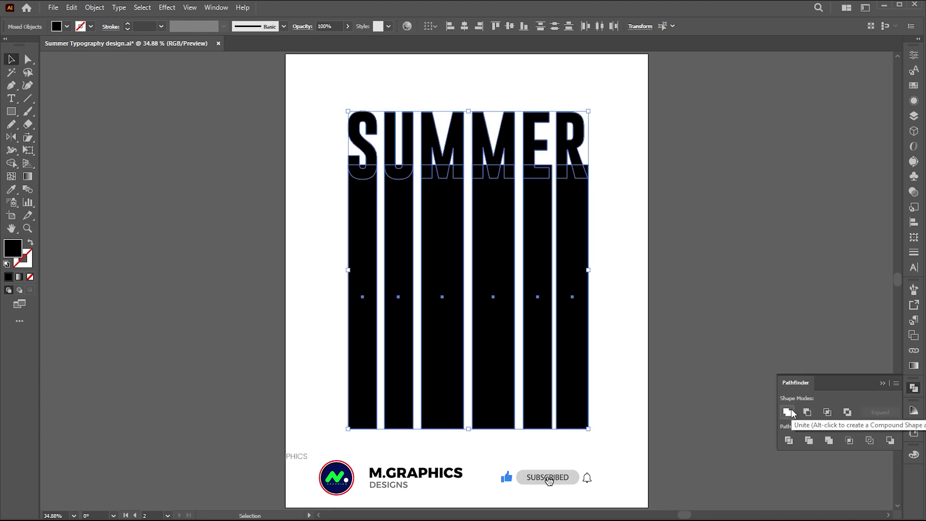
{"action": "left_click_drag", "start_coordinate": [627, 260], "coordinate": [288, 340]}
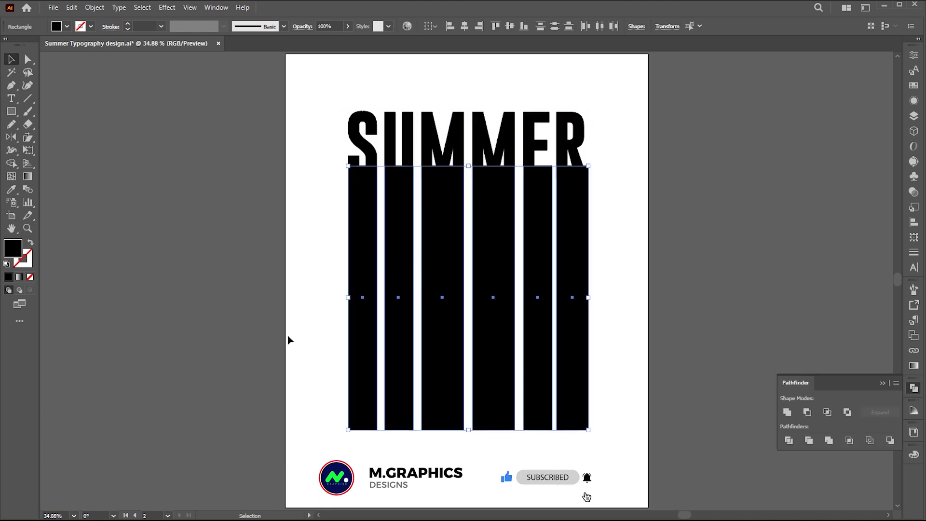
{"action": "left_click", "coordinate": [681, 256]}
{"action": "left_click_drag", "start_coordinate": [381, 265], "coordinate": [302, 300]}
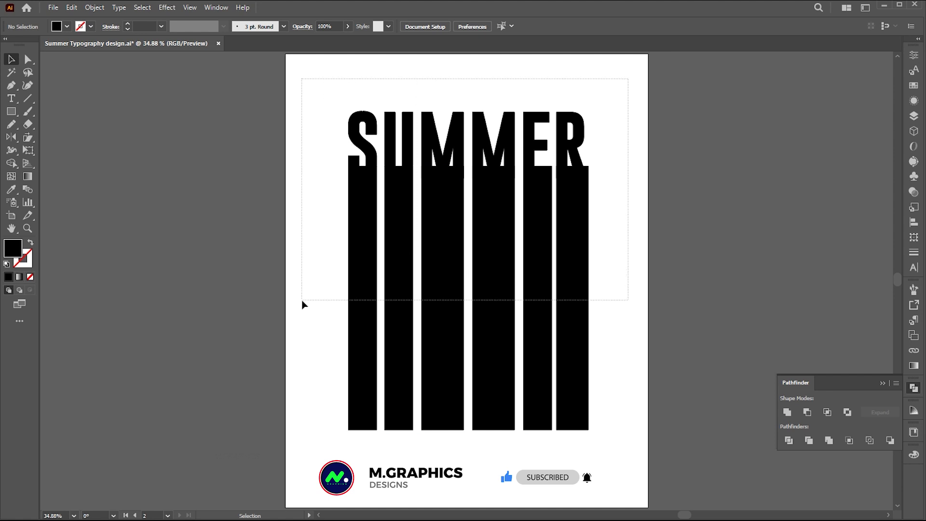
{"action": "left_click", "coordinate": [787, 413]}
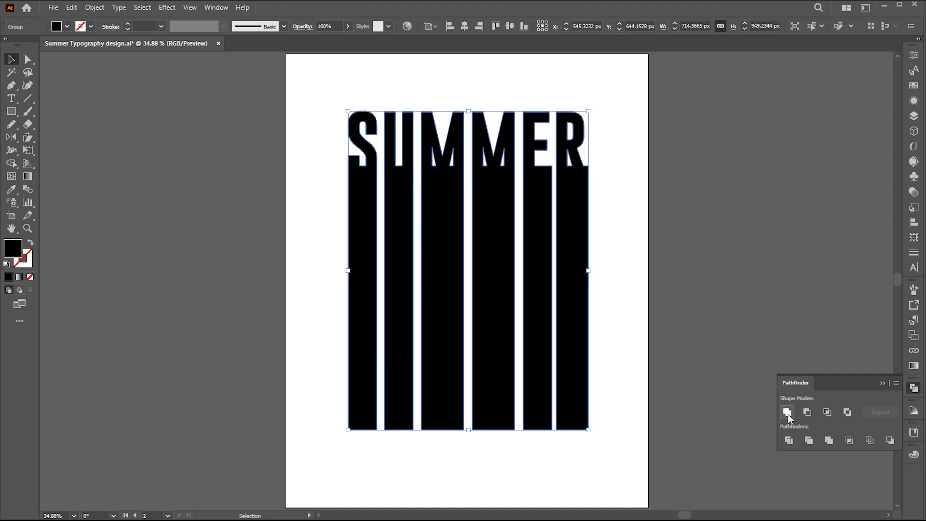
{"action": "left_click", "coordinate": [882, 382]}
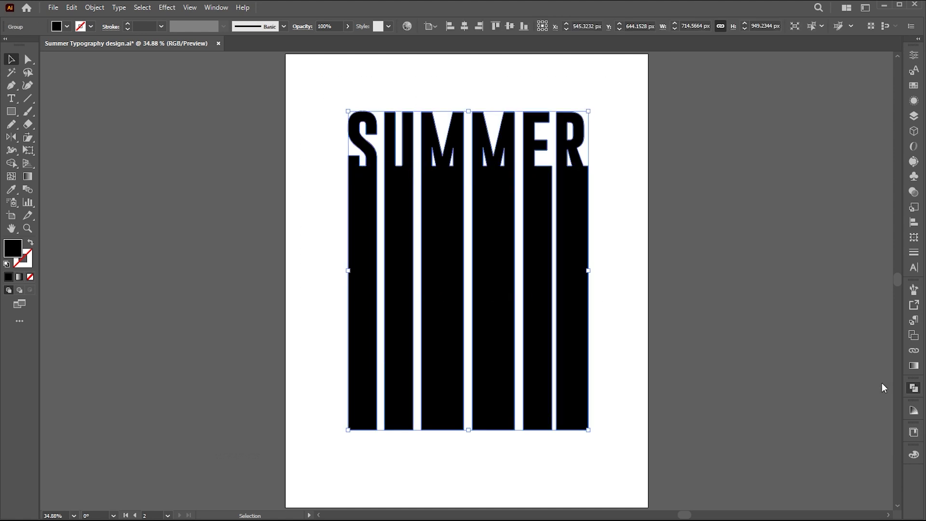
{"action": "left_click", "coordinate": [734, 296]}
{"action": "left_click_drag", "start_coordinate": [734, 295], "coordinate": [721, 291]}
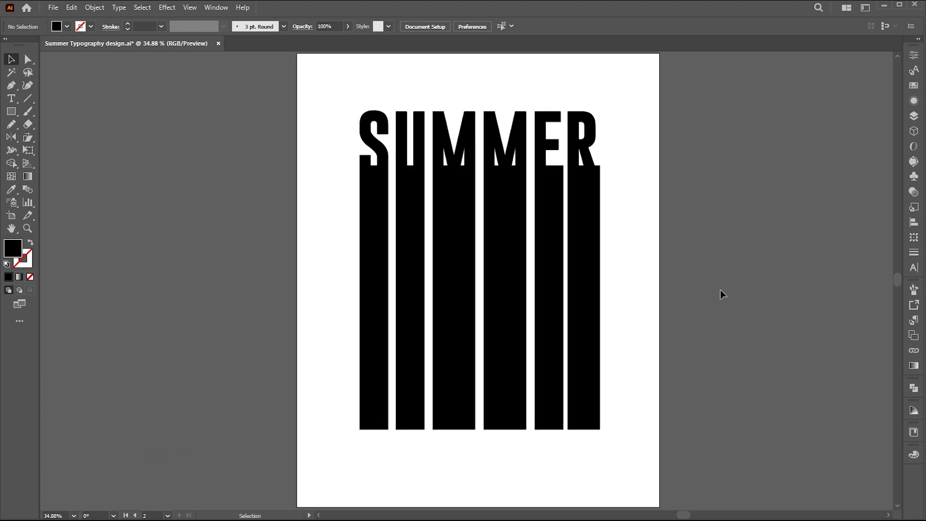
- Place the hummingbird nature photo via File > Place
{"action": "left_click", "coordinate": [53, 7]}
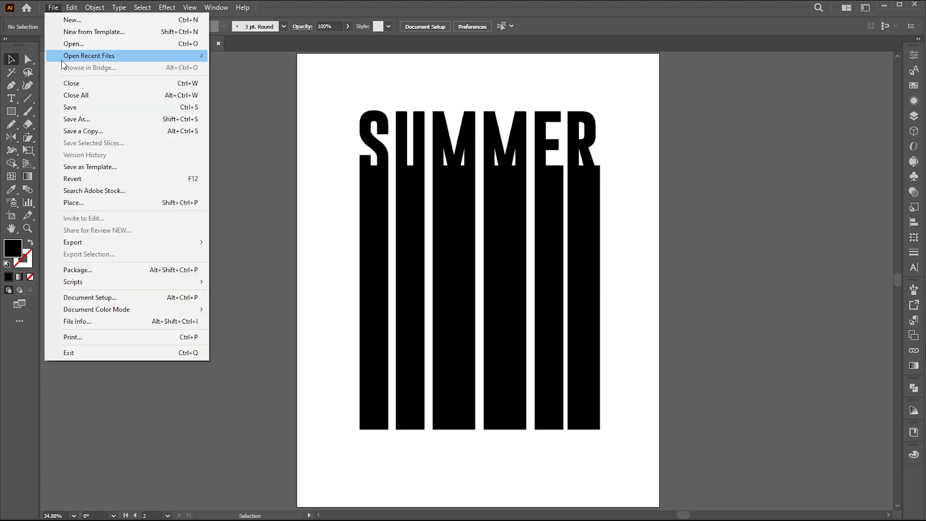
{"action": "left_click", "coordinate": [74, 203]}
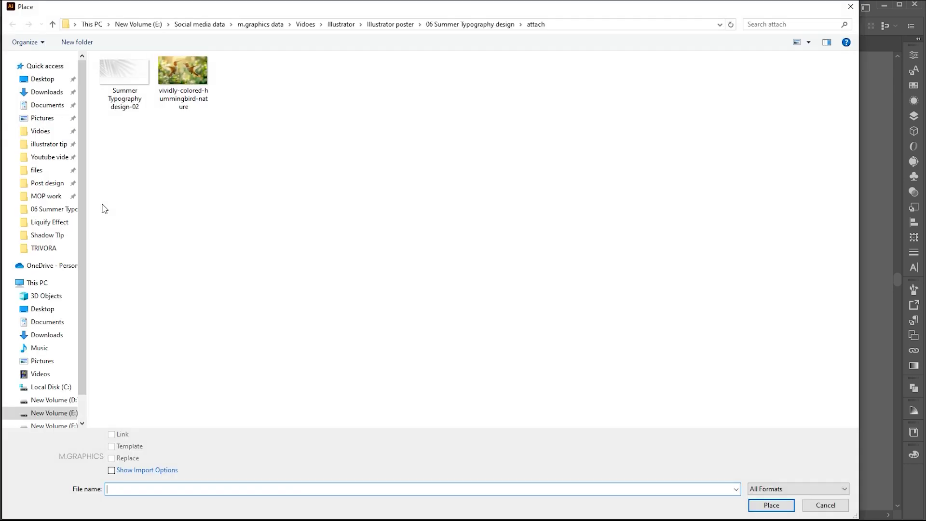
{"action": "left_click", "coordinate": [188, 78]}
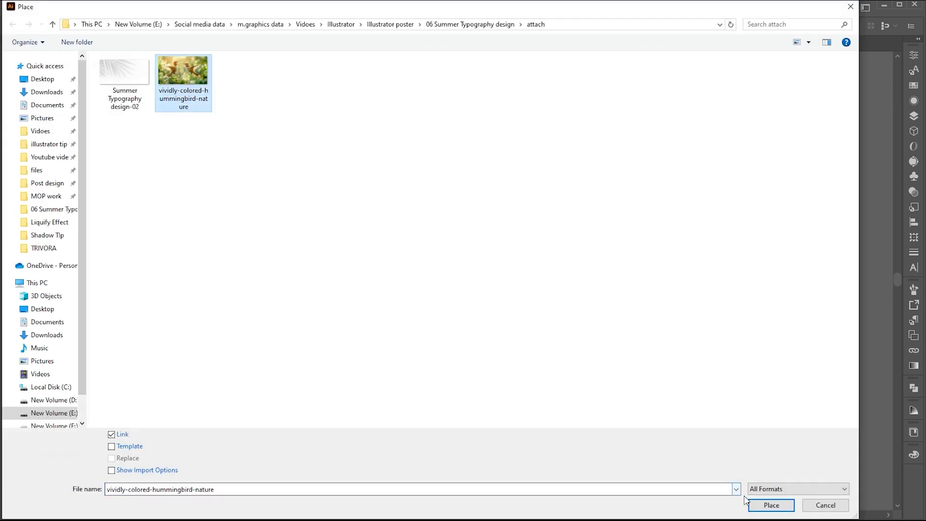
{"action": "left_click", "coordinate": [767, 505]}
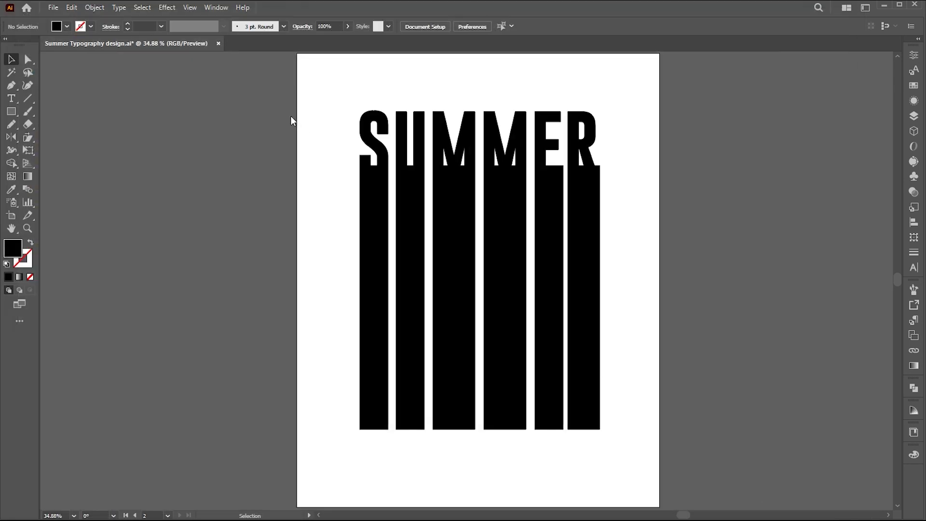
- Drag out the placed hummingbird photo and enlarge it on the artboard
{"action": "mouse_move", "coordinate": [275, 110]}
{"action": "left_mouse_down"}
{"action": "mouse_move", "coordinate": [718, 381]}
{"action": "mouse_move", "coordinate": [746, 374]}
{"action": "left_mouse_up"}
{"action": "left_click_drag", "start_coordinate": [509, 112], "coordinate": [516, 91]}
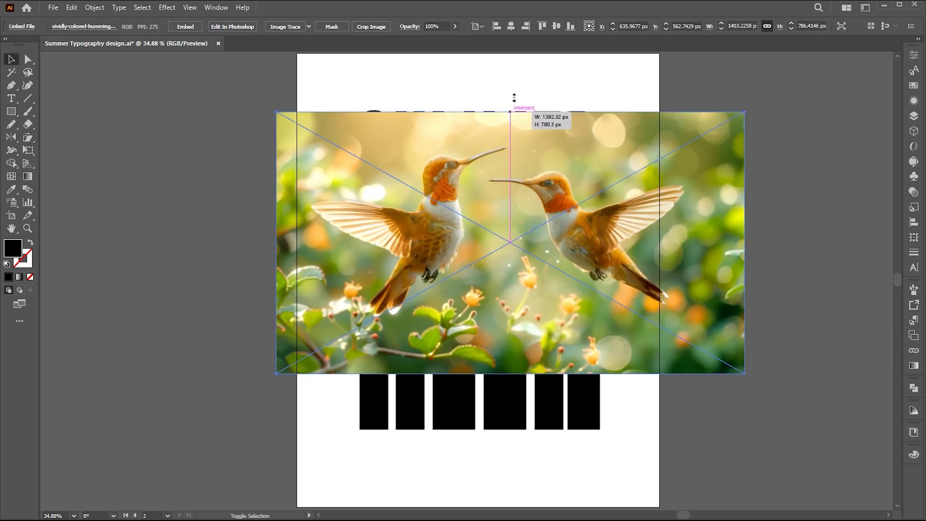
{"action": "left_click_drag", "start_coordinate": [497, 156], "coordinate": [497, 172]}
- Send the photo backward and resize it to cover all the bars
{"action": "right_click", "coordinate": [419, 157]}
{"action": "mouse_move", "coordinate": [463, 313]}
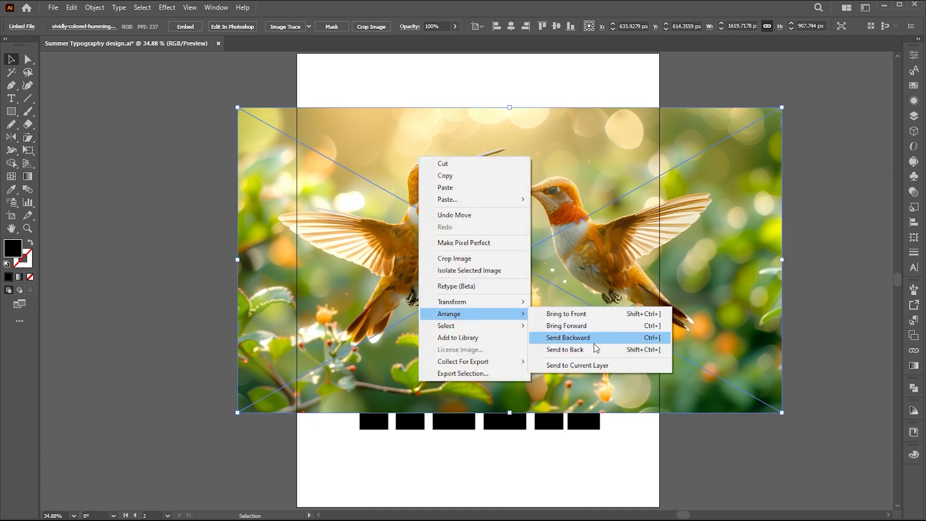
{"action": "left_click", "coordinate": [595, 344]}
{"action": "left_click_drag", "start_coordinate": [654, 243], "coordinate": [684, 257]}
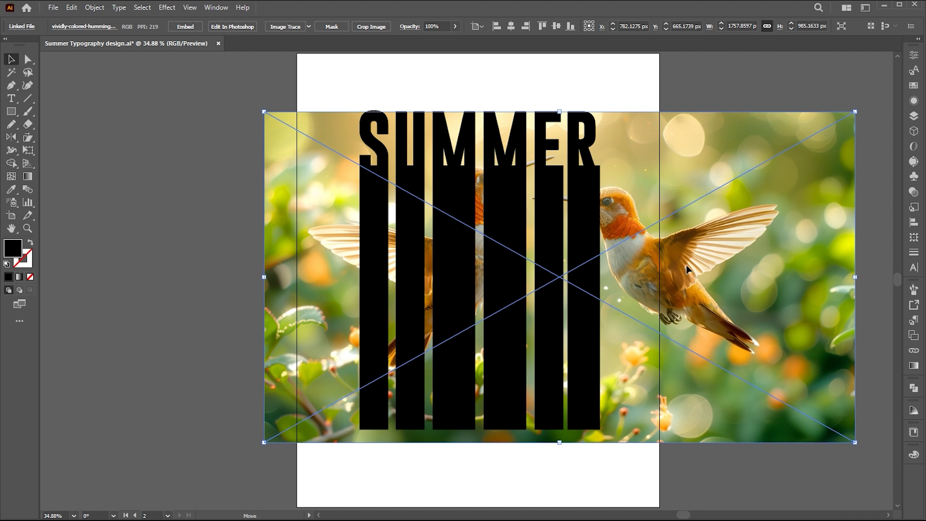
{"action": "left_click_drag", "start_coordinate": [686, 265], "coordinate": [701, 252]}
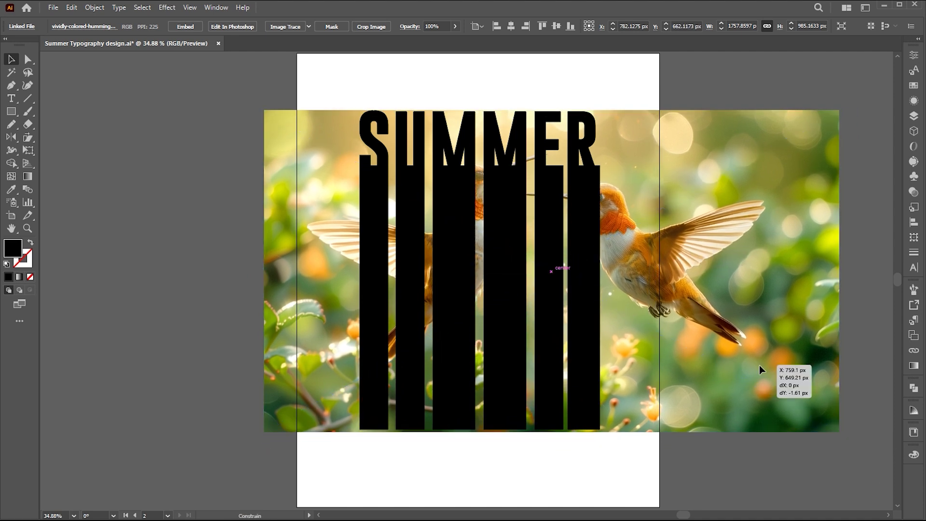
{"action": "left_click_drag", "start_coordinate": [851, 441], "coordinate": [760, 367]}
{"action": "left_click", "coordinate": [588, 451]}
- Make the SUMMER-and-bars group a compound path, then select the photo to copy
{"action": "left_click", "coordinate": [462, 222]}
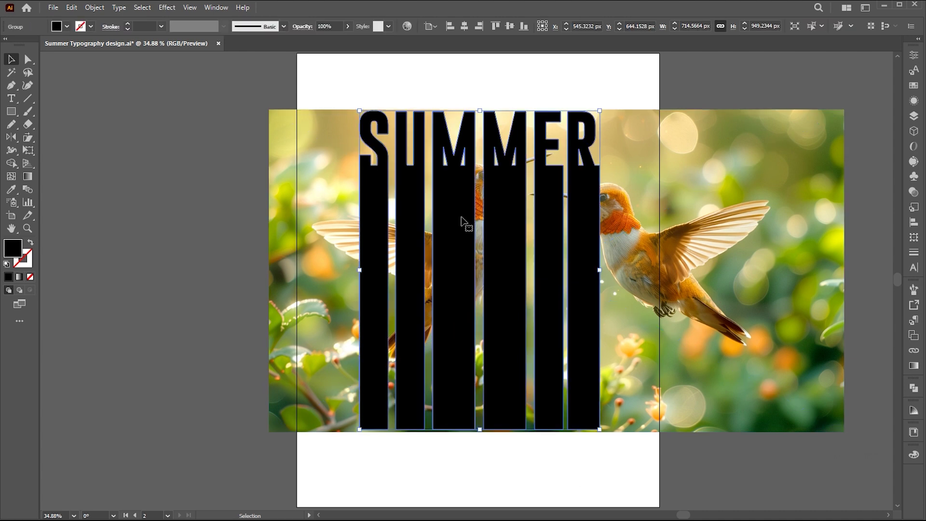
{"action": "left_click", "coordinate": [100, 12]}
{"action": "mouse_move", "coordinate": [124, 436]}
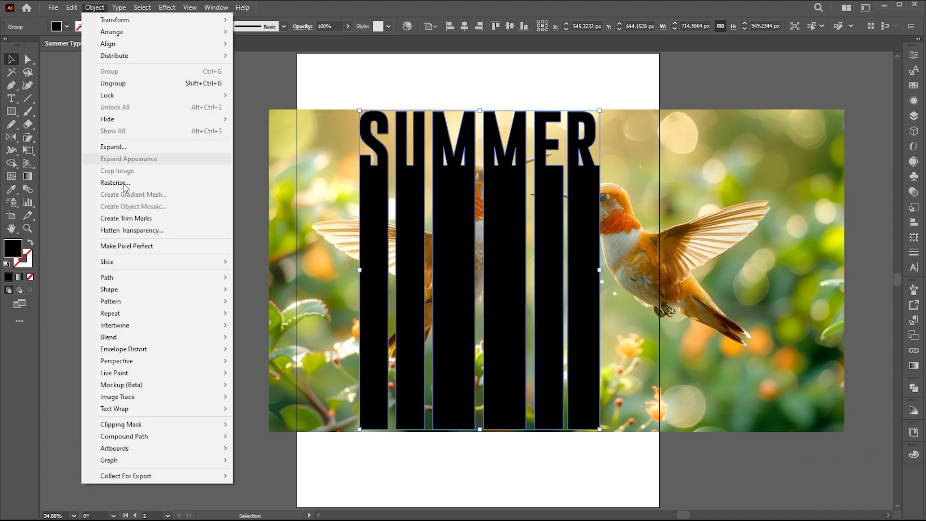
{"action": "left_click", "coordinate": [315, 437]}
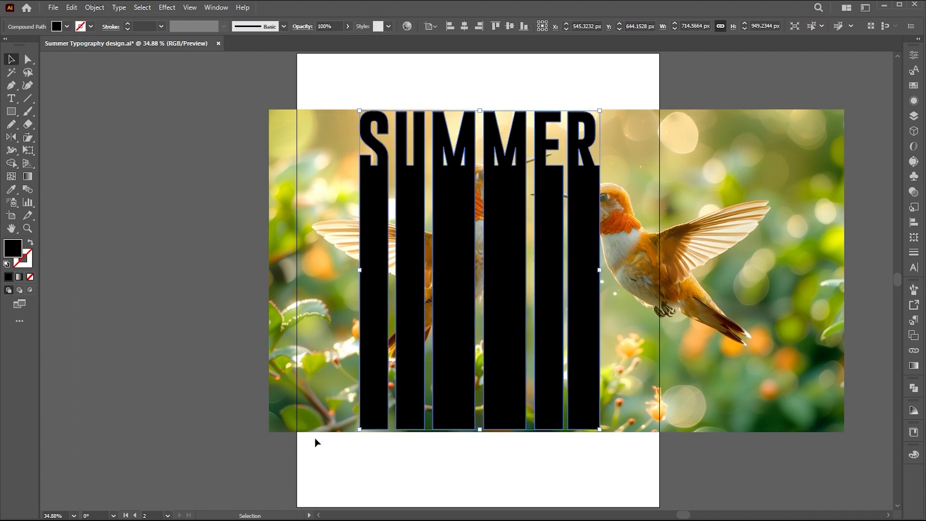
{"action": "left_click", "coordinate": [614, 121]}
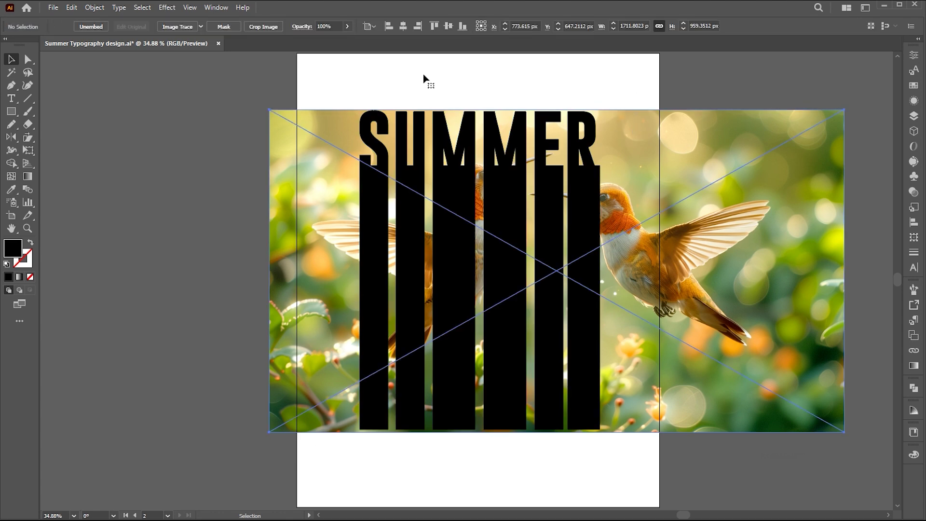
{"action": "left_click", "coordinate": [71, 7]}
- Copy the photo, then clip it inside the SUMMER compound path with a clipping mask
{"action": "left_click", "coordinate": [88, 63]}
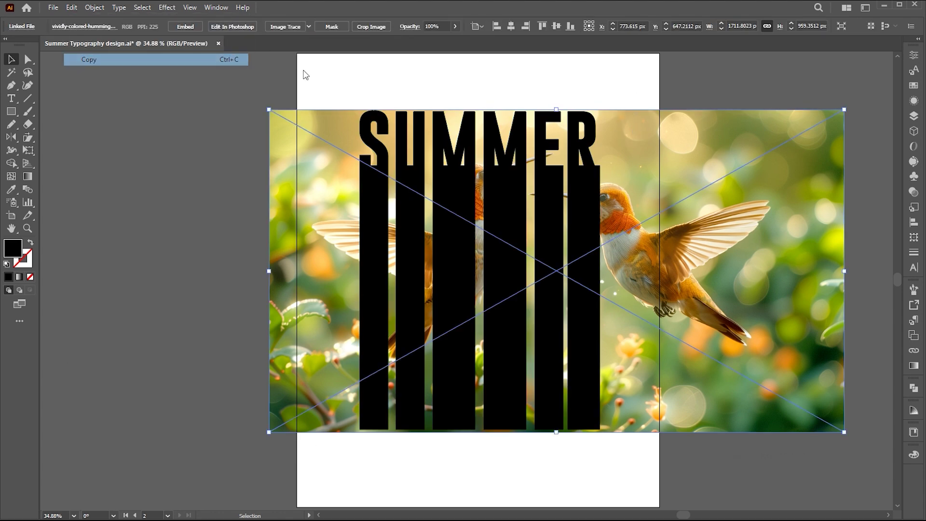
{"action": "left_click", "coordinate": [304, 74]}
{"action": "left_click_drag", "start_coordinate": [497, 79], "coordinate": [483, 152]}
{"action": "left_click", "coordinate": [101, 8]}
{"action": "mouse_move", "coordinate": [120, 424]}
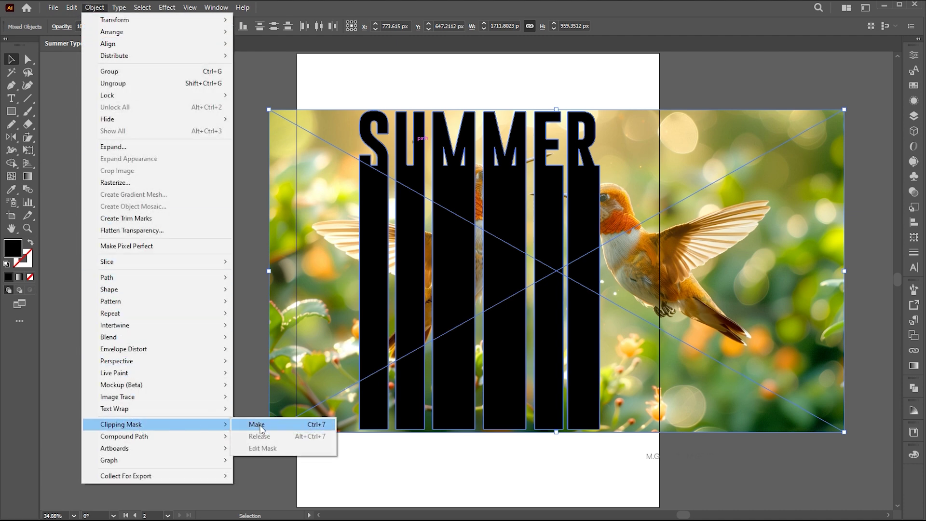
{"action": "left_click", "coordinate": [260, 426]}
{"action": "left_click", "coordinate": [456, 436]}
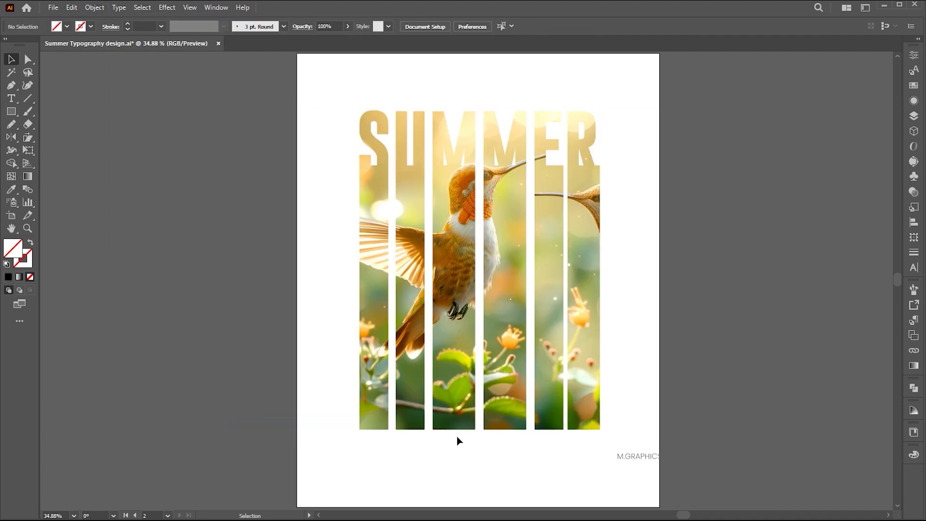
{"action": "left_click", "coordinate": [71, 7]}
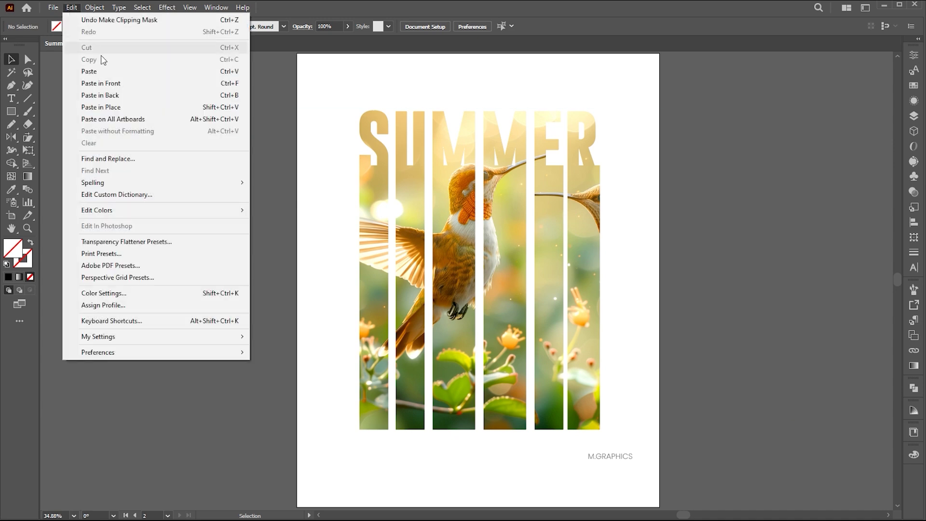
- Paste the photo copy in front at 50% opacity
{"action": "left_click", "coordinate": [104, 85]}
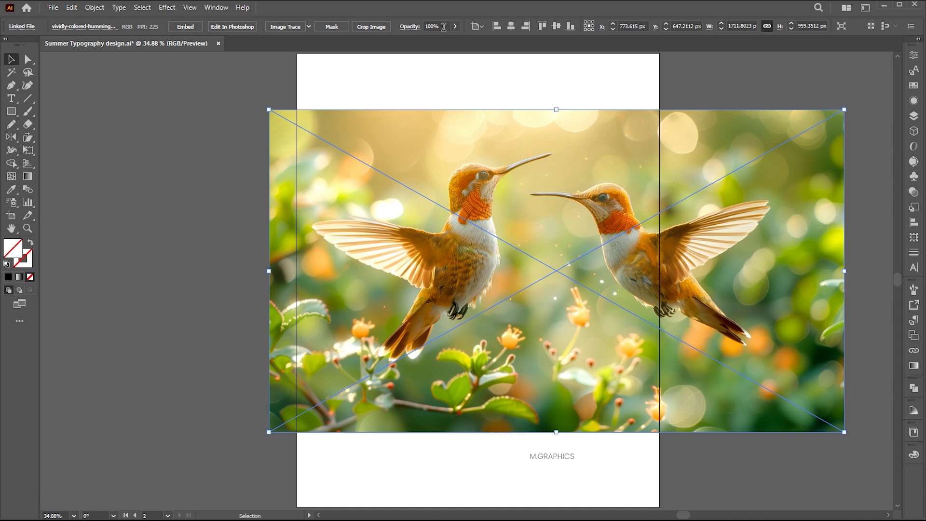
{"action": "type", "text": "50"}
{"action": "key", "text": "Return"}
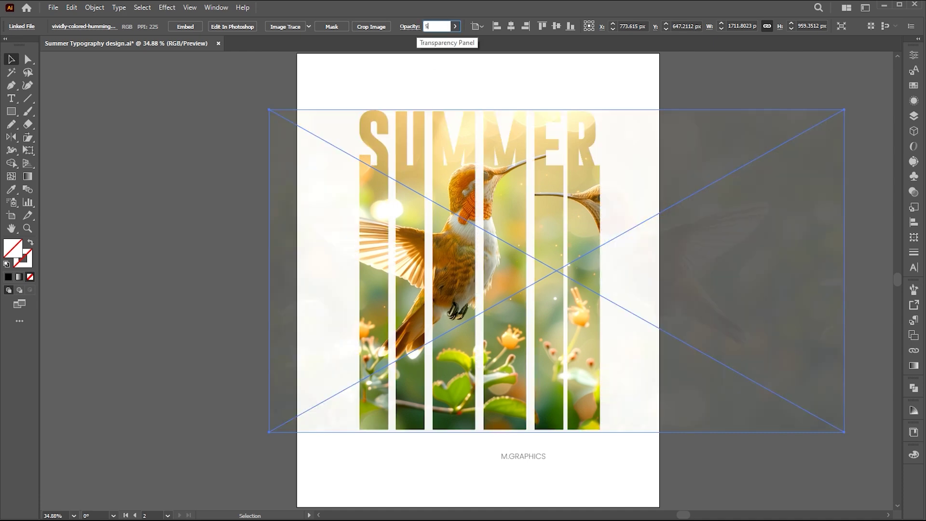
{"action": "left_click", "coordinate": [471, 460]}
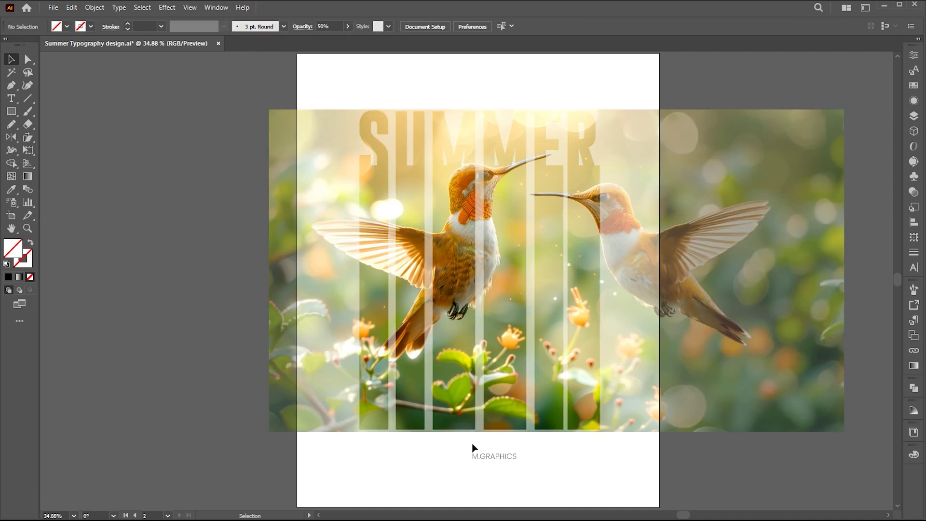
{"action": "key", "text": "z"}
{"action": "left_click", "coordinate": [315, 207]}
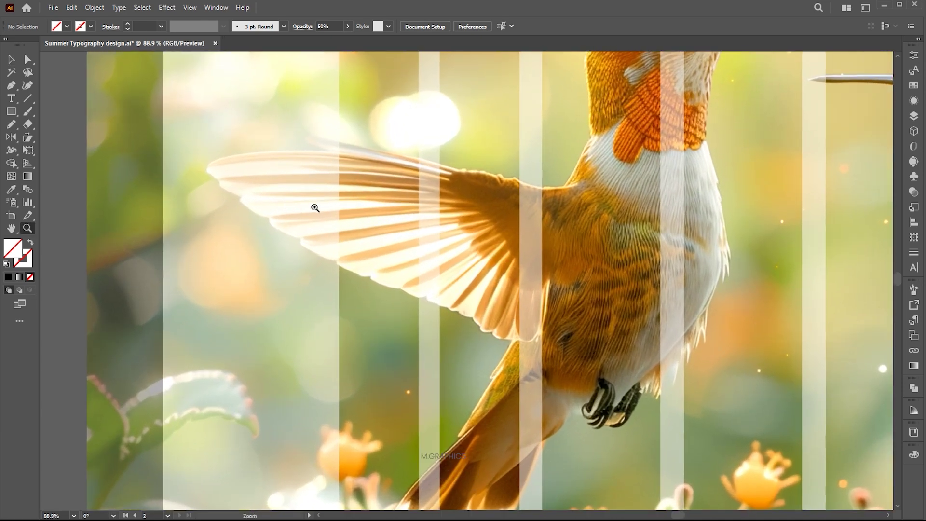
- Pen-trace the left hummingbird's wing along its lower edge, tip and top
{"action": "left_click_drag", "start_coordinate": [315, 207], "coordinate": [359, 213]}
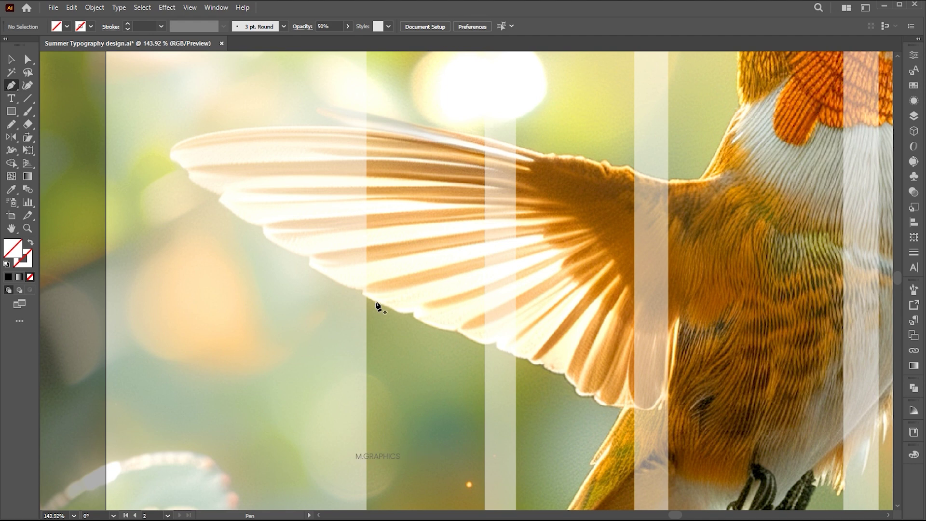
{"action": "left_click_drag", "start_coordinate": [377, 302], "coordinate": [364, 298]}
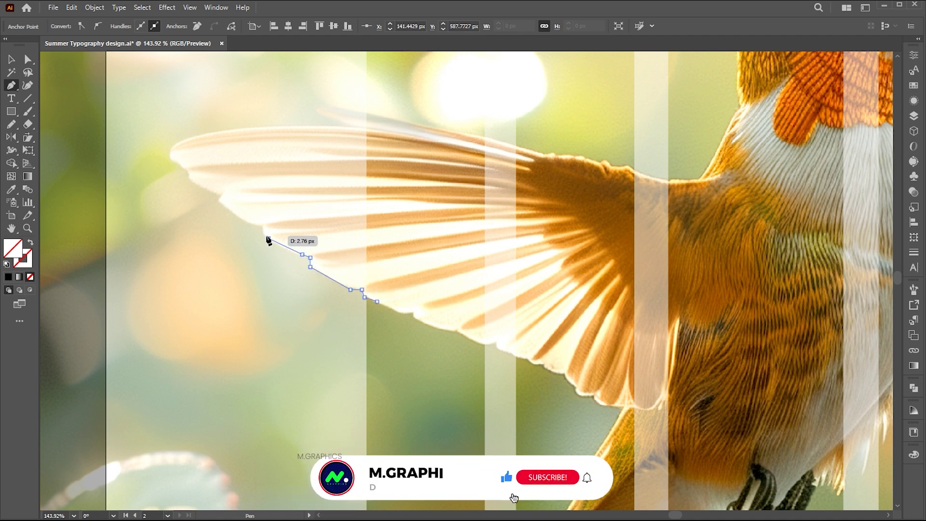
{"action": "left_click_drag", "start_coordinate": [257, 224], "coordinate": [259, 227]}
{"action": "left_click", "coordinate": [247, 223]}
{"action": "left_click", "coordinate": [221, 199]}
{"action": "left_click", "coordinate": [198, 183]}
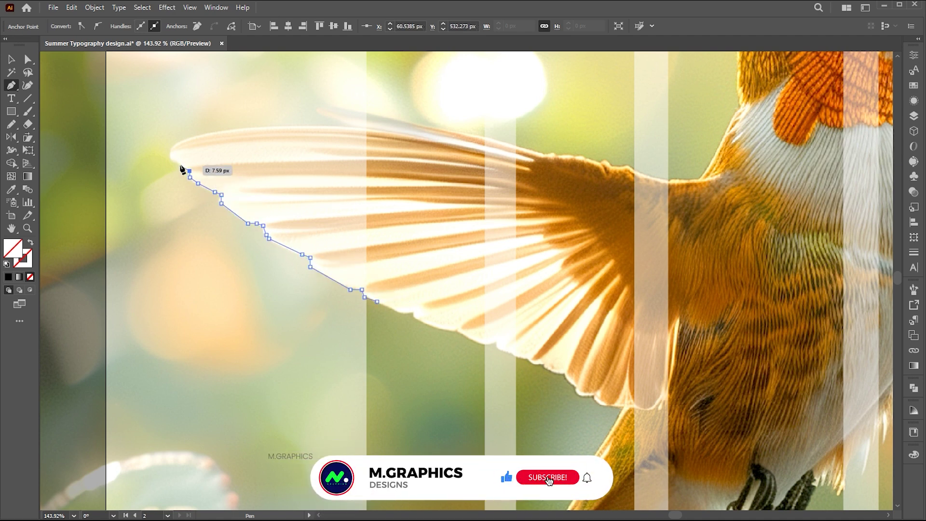
{"action": "left_click_drag", "start_coordinate": [180, 164], "coordinate": [176, 148]}
{"action": "left_click_drag", "start_coordinate": [278, 146], "coordinate": [265, 128]}
{"action": "scroll", "coordinate": [265, 128], "scroll_direction": "right", "scroll_amount": 5}
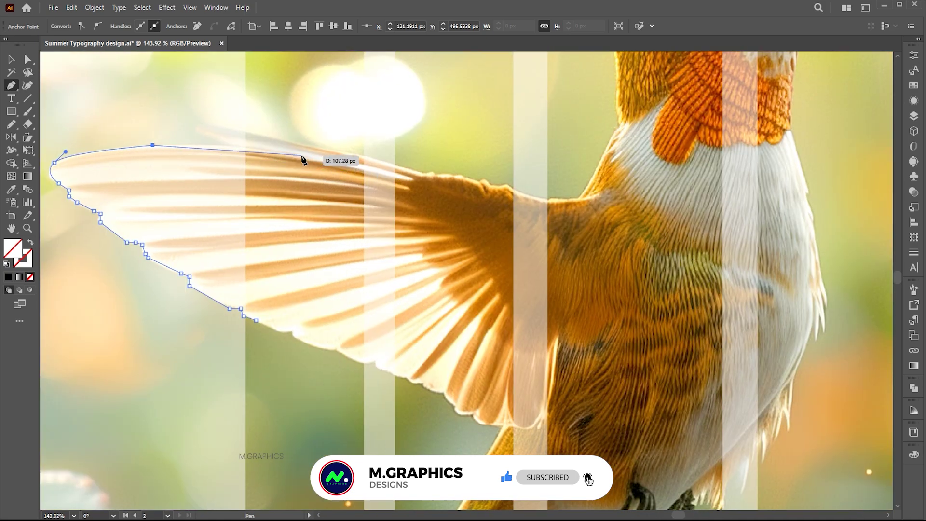
{"action": "left_click_drag", "start_coordinate": [302, 155], "coordinate": [415, 170]}
{"action": "scroll", "coordinate": [344, 189], "scroll_direction": "right", "scroll_amount": 5}
{"action": "left_click_drag", "start_coordinate": [343, 189], "coordinate": [414, 206]}
{"action": "scroll", "coordinate": [414, 206], "scroll_direction": "up", "scroll_amount": 3}
{"action": "scroll", "coordinate": [414, 207], "scroll_direction": "right", "scroll_amount": 2}
{"action": "scroll", "coordinate": [371, 284], "scroll_direction": "up", "scroll_amount": 5}
{"action": "scroll", "coordinate": [371, 284], "scroll_direction": "right", "scroll_amount": 2}
- Continue the path over the bird's head and along the beak
{"action": "mouse_move", "coordinate": [303, 334]}
{"action": "left_mouse_down"}
{"action": "mouse_move", "coordinate": [340, 272]}
{"action": "mouse_move", "coordinate": [390, 254]}
{"action": "left_mouse_up"}
{"action": "left_click", "coordinate": [429, 259]}
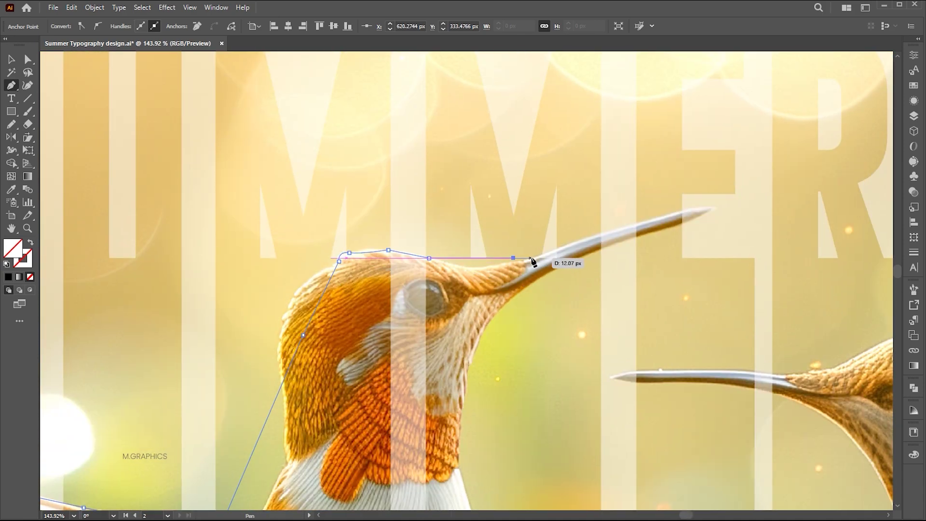
{"action": "left_click_drag", "start_coordinate": [538, 259], "coordinate": [538, 260]}
{"action": "mouse_move", "coordinate": [570, 243]}
{"action": "left_mouse_down"}
{"action": "mouse_move", "coordinate": [695, 213]}
{"action": "mouse_move", "coordinate": [677, 229]}
{"action": "left_mouse_up"}
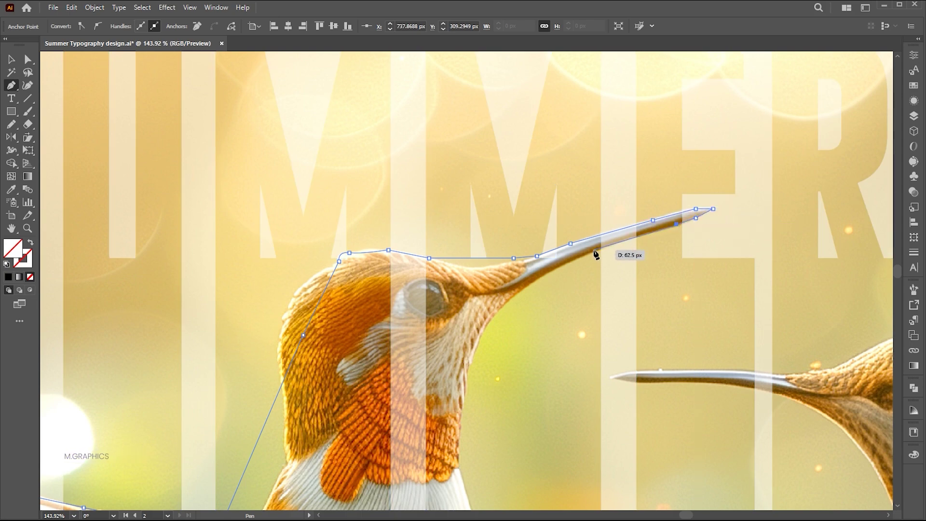
{"action": "scroll", "coordinate": [531, 338], "scroll_direction": "down", "scroll_amount": 10}
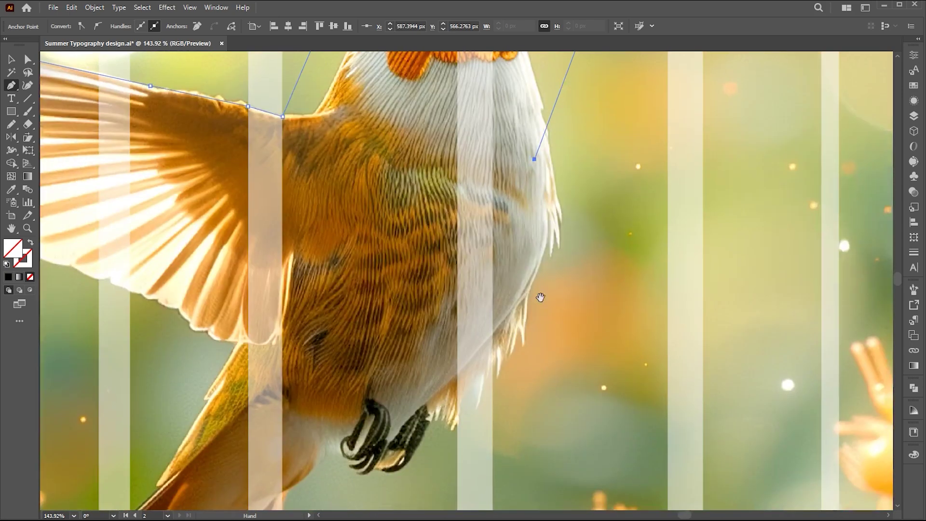
- Trace down the belly, tail feathers and around the tail tip
{"action": "left_click_drag", "start_coordinate": [518, 314], "coordinate": [520, 318]}
{"action": "left_click", "coordinate": [495, 339]}
{"action": "left_click", "coordinate": [475, 376]}
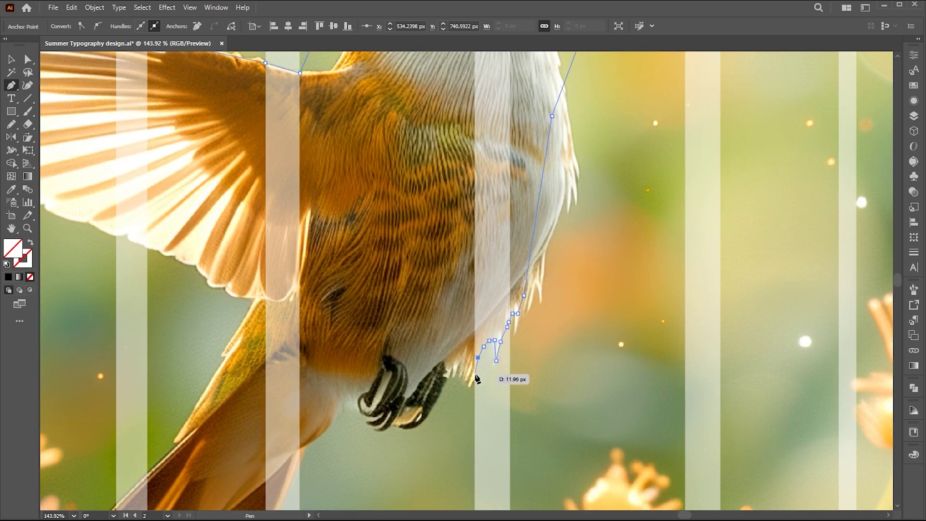
{"action": "scroll", "coordinate": [458, 314], "scroll_direction": "down", "scroll_amount": 5}
{"action": "left_click", "coordinate": [472, 234]}
{"action": "left_click", "coordinate": [460, 265]}
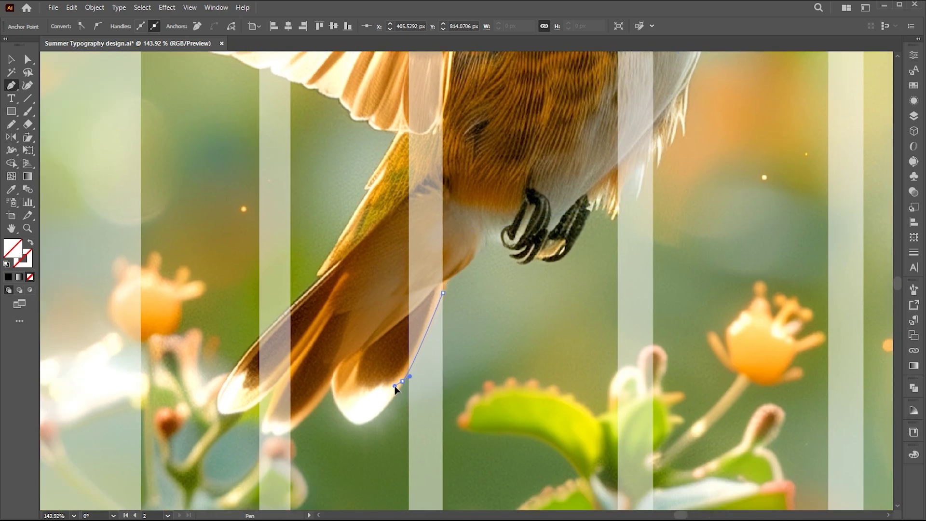
{"action": "scroll", "coordinate": [406, 383], "scroll_direction": "down", "scroll_amount": 5}
{"action": "left_click", "coordinate": [411, 360]}
{"action": "mouse_move", "coordinate": [392, 370]}
{"action": "left_mouse_down"}
{"action": "mouse_move", "coordinate": [383, 339]}
{"action": "mouse_move", "coordinate": [359, 347]}
{"action": "left_mouse_up"}
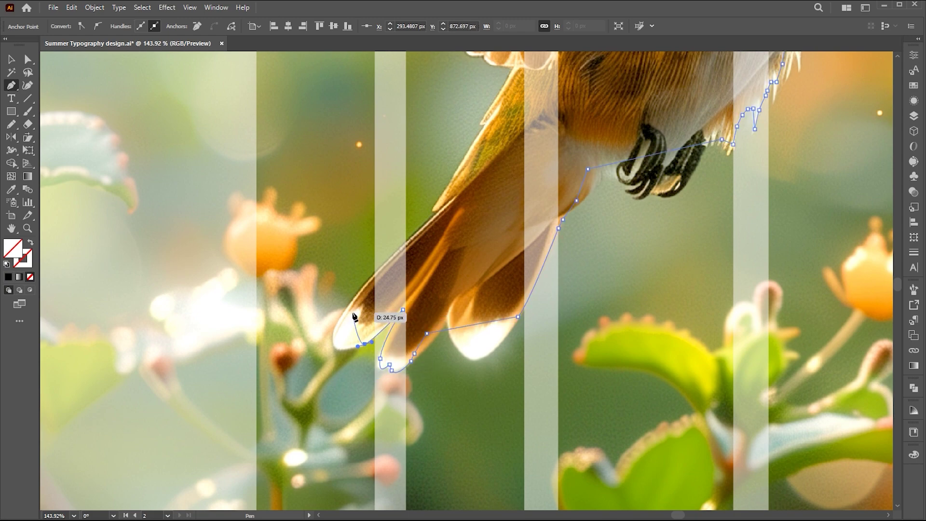
{"action": "scroll", "coordinate": [442, 330], "scroll_direction": "up", "scroll_amount": 5}
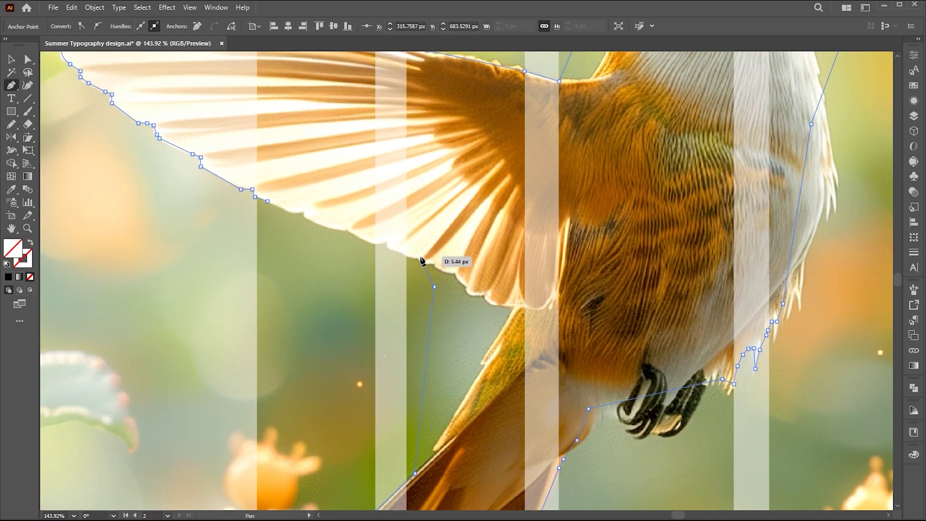
- Trace the wing underside, close the outline, and select it
{"action": "left_click", "coordinate": [399, 252]}
{"action": "left_click", "coordinate": [387, 248]}
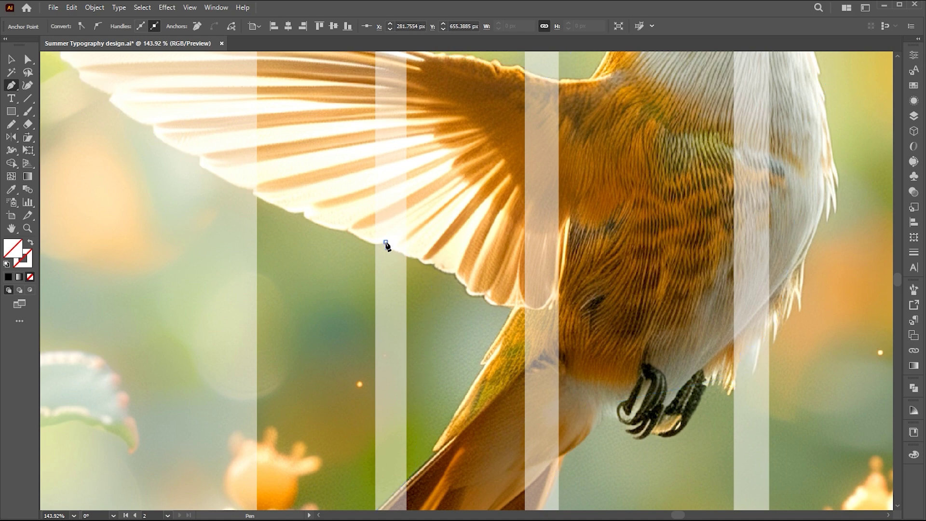
{"action": "left_click", "coordinate": [268, 201]}
{"action": "key", "text": "ctrl+minus"}
{"action": "key", "text": "ctrl+minus"}
{"action": "key", "text": "ctrl+minus"}
{"action": "key", "text": "v"}
{"action": "scroll", "coordinate": [571, 216], "scroll_direction": "right", "scroll_amount": 3}
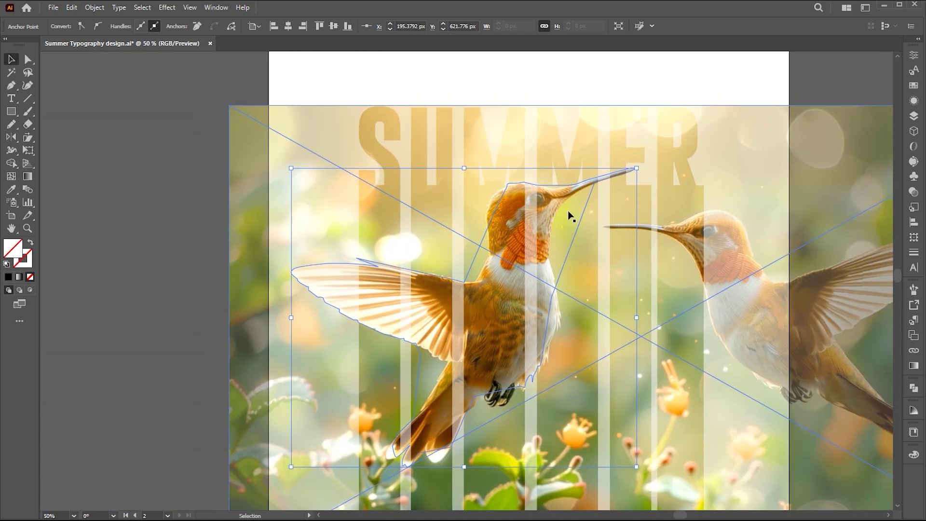
{"action": "left_click", "coordinate": [562, 92]}
- Fill the traced hummingbird outline path with white
{"action": "left_click", "coordinate": [563, 186]}
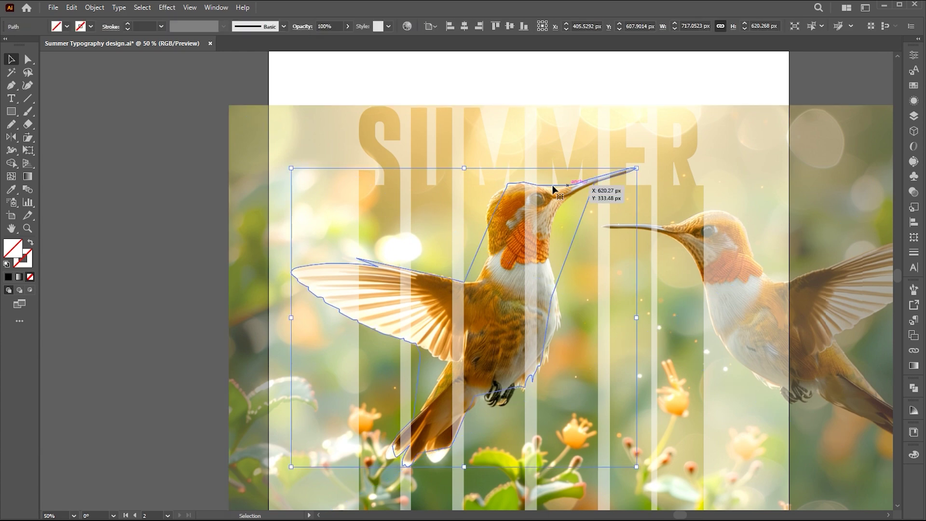
{"action": "left_click", "coordinate": [5, 191]}
{"action": "left_click", "coordinate": [588, 98]}
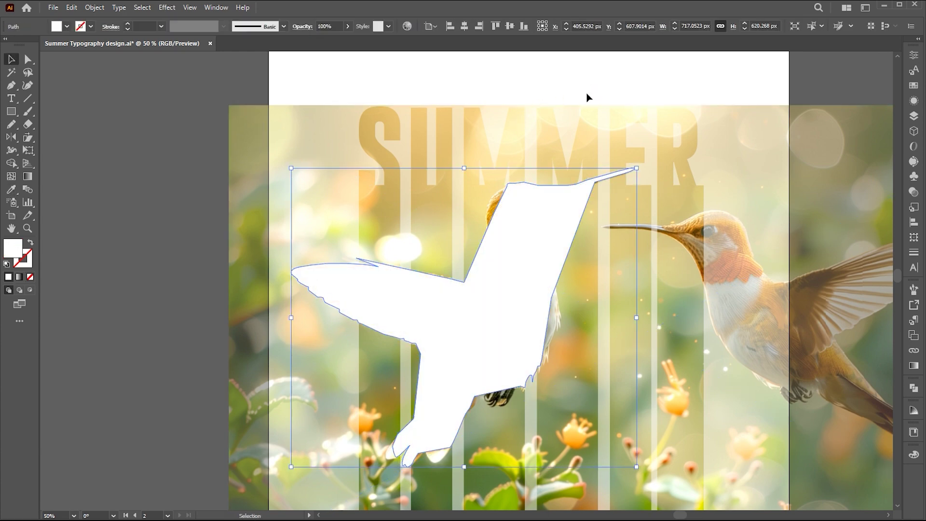
- Set the hummingbird photo to 100% opacity and select it with the white shape
{"action": "left_click", "coordinate": [331, 121], "text": "shift"}
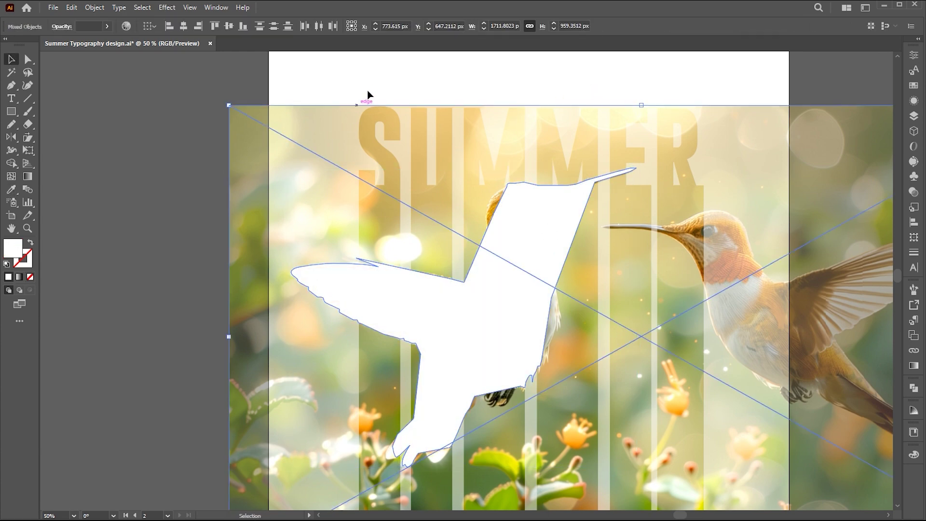
{"action": "left_click", "coordinate": [368, 95]}
{"action": "left_click", "coordinate": [333, 125]}
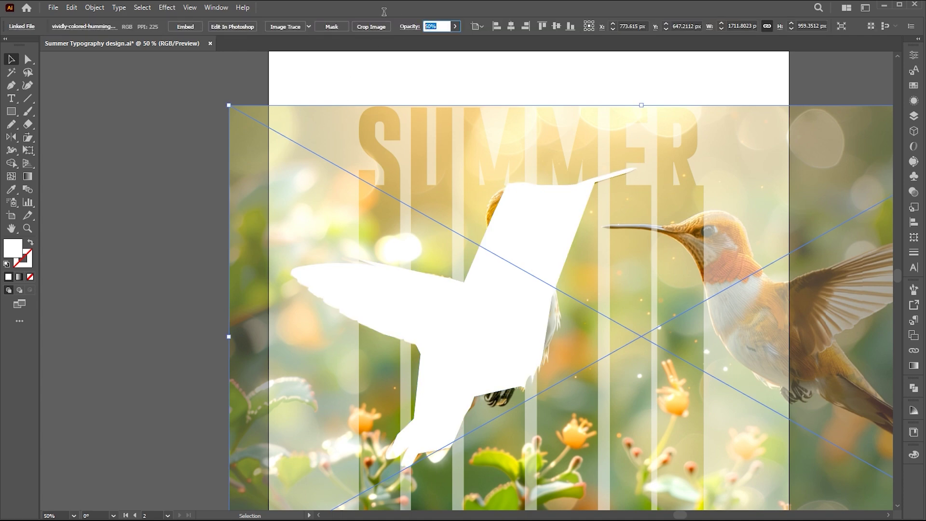
{"action": "type", "text": "100"}
{"action": "key", "text": "Return"}
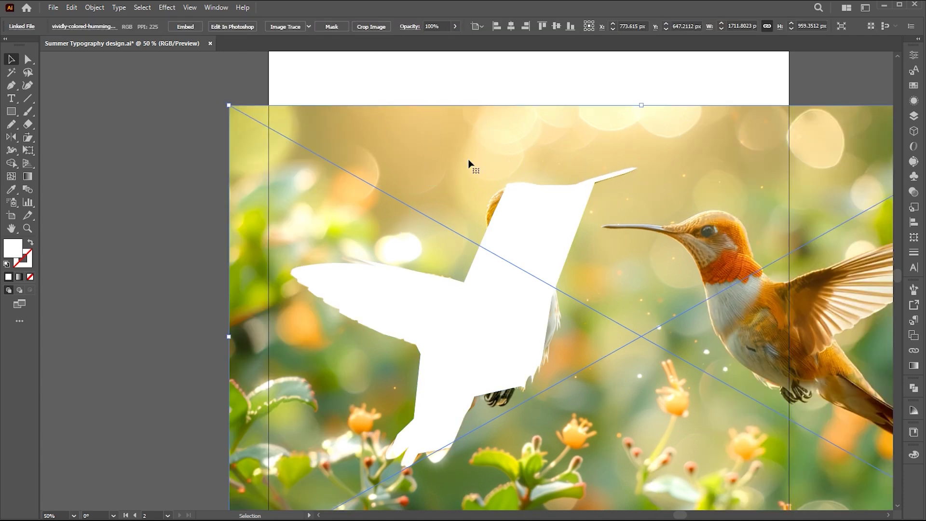
{"action": "left_click", "coordinate": [530, 217], "text": "shift"}
{"action": "left_click", "coordinate": [94, 7]}
{"action": "mouse_move", "coordinate": [121, 424]}
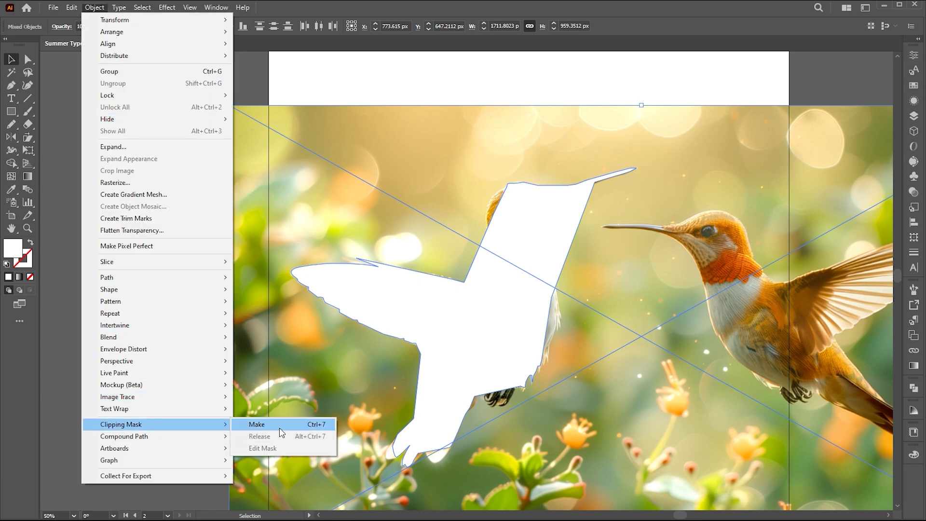
- Make a clipping mask of the photo inside the white bird shape, then zoom out to the poster
{"action": "left_click", "coordinate": [282, 427]}
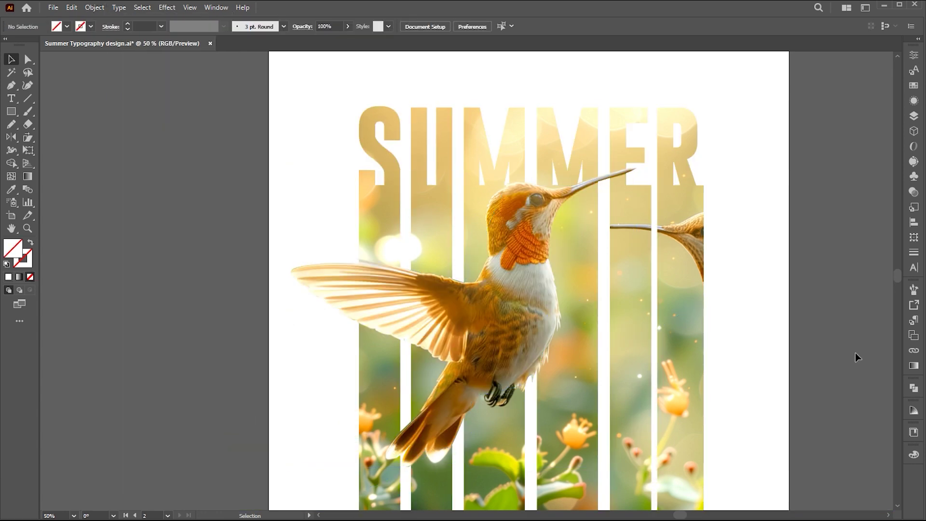
{"action": "scroll", "coordinate": [832, 243], "scroll_direction": "down", "scroll_amount": 2}
{"action": "left_click_drag", "start_coordinate": [835, 269], "coordinate": [752, 229]}
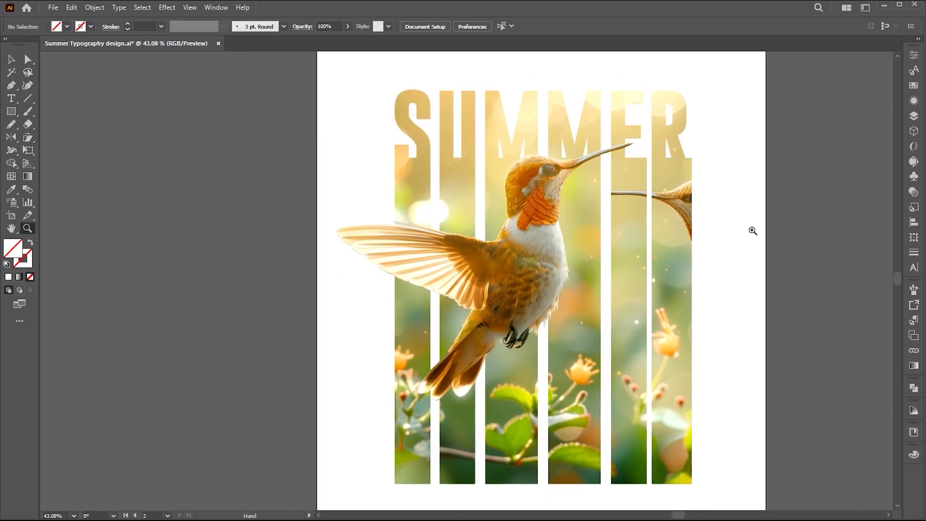
{"action": "key", "text": "ctrl+minus"}
{"action": "key", "text": "t"}
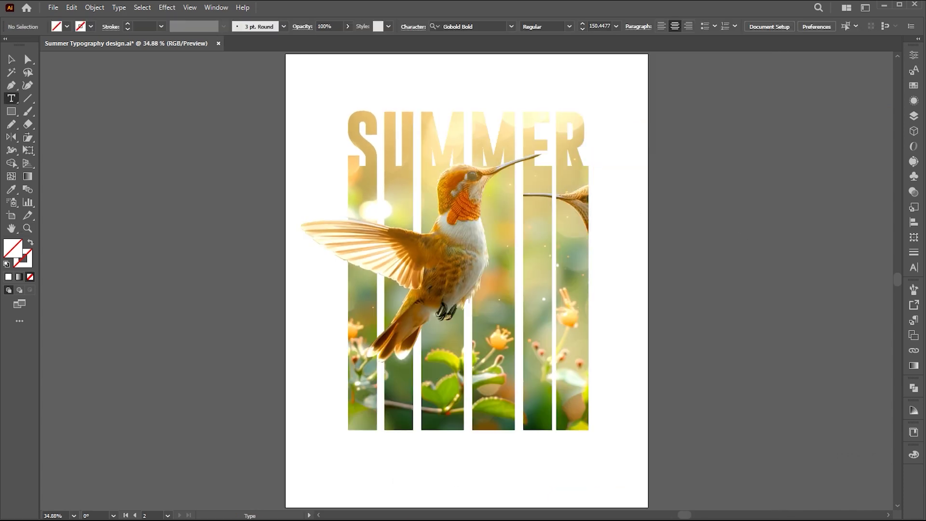
- Type the date 20TH APRIL 2025 above SUMMER at a smaller size
{"action": "left_click", "coordinate": [444, 82]}
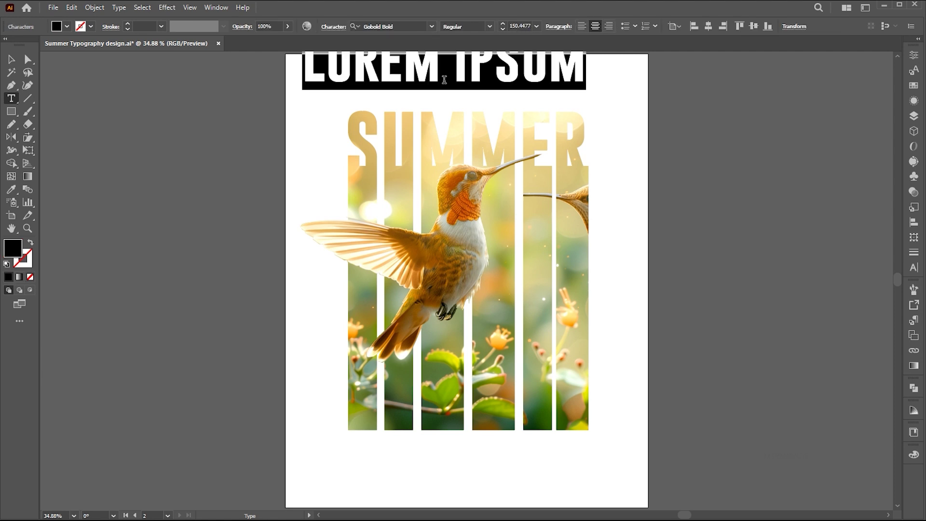
{"action": "type", "text": "20"}
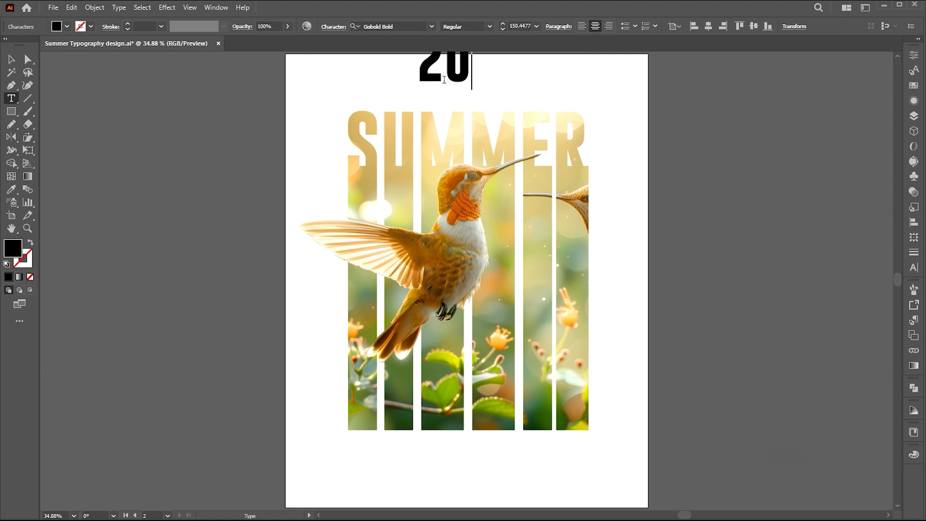
{"action": "type", "text": "TH"}
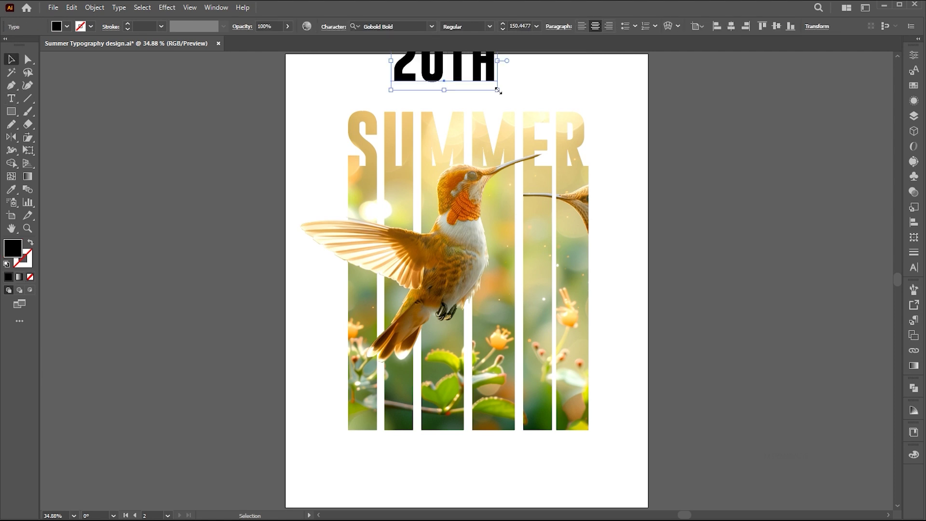
{"action": "left_click_drag", "start_coordinate": [500, 91], "coordinate": [471, 79]}
{"action": "left_click", "coordinate": [455, 88]}
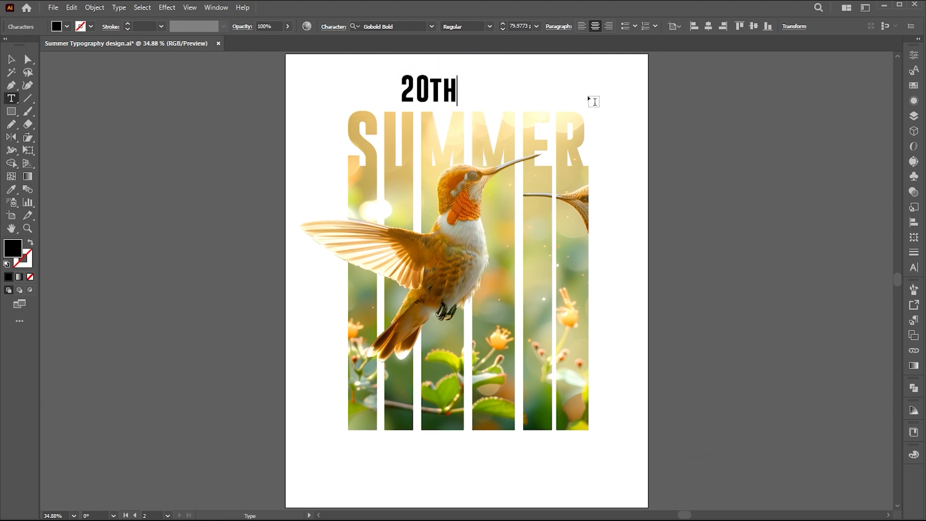
{"action": "type", "text": " AS"}
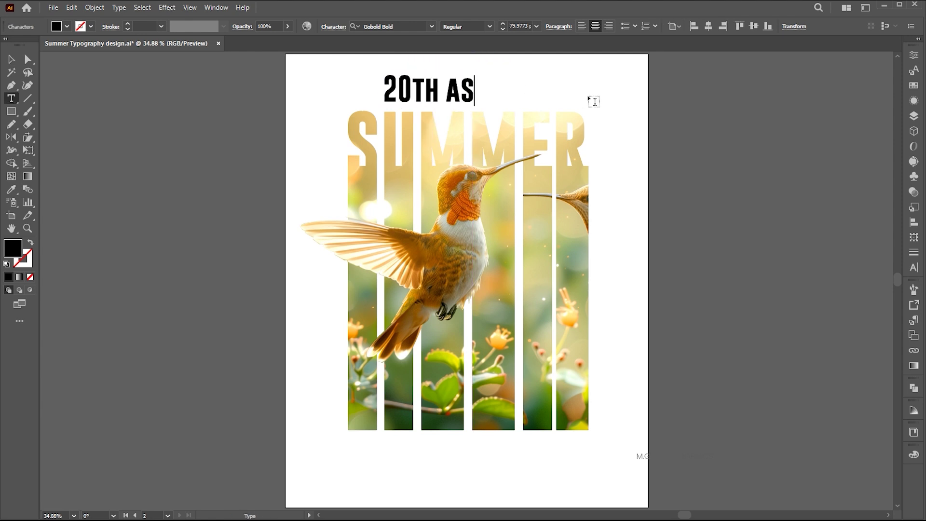
{"action": "key", "text": "BackSpace"}
{"action": "type", "text": "A"}
{"action": "key", "text": "BackSpace"}
{"action": "key", "text": "BackSpace"}
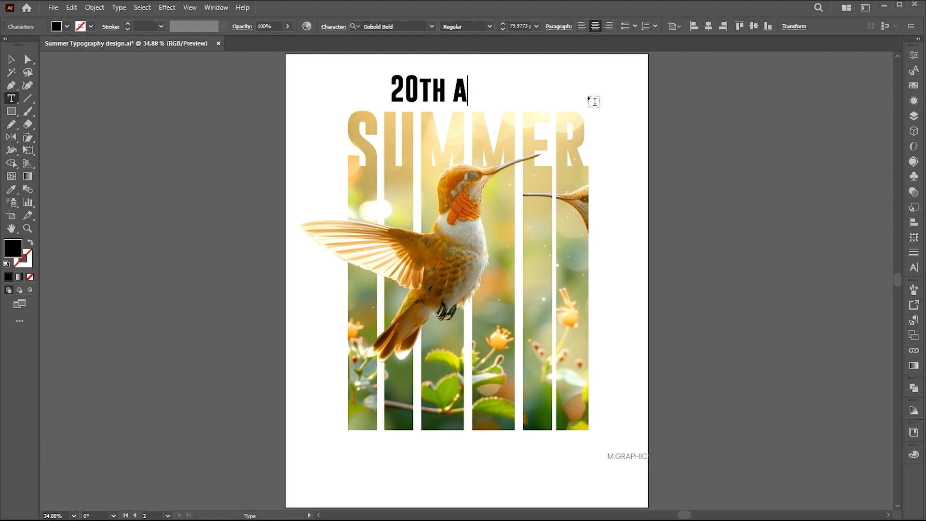
{"action": "type", "text": "PRIL"}
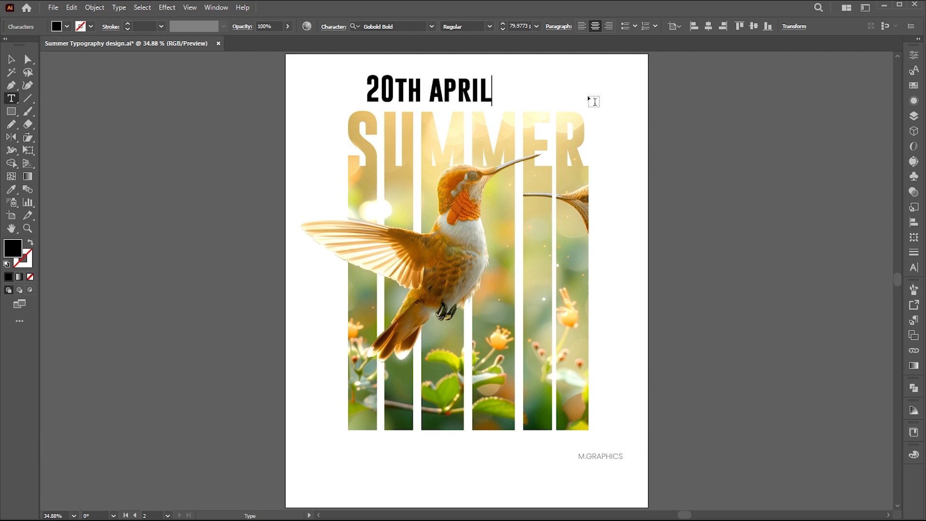
{"action": "type", "text": " 2025"}
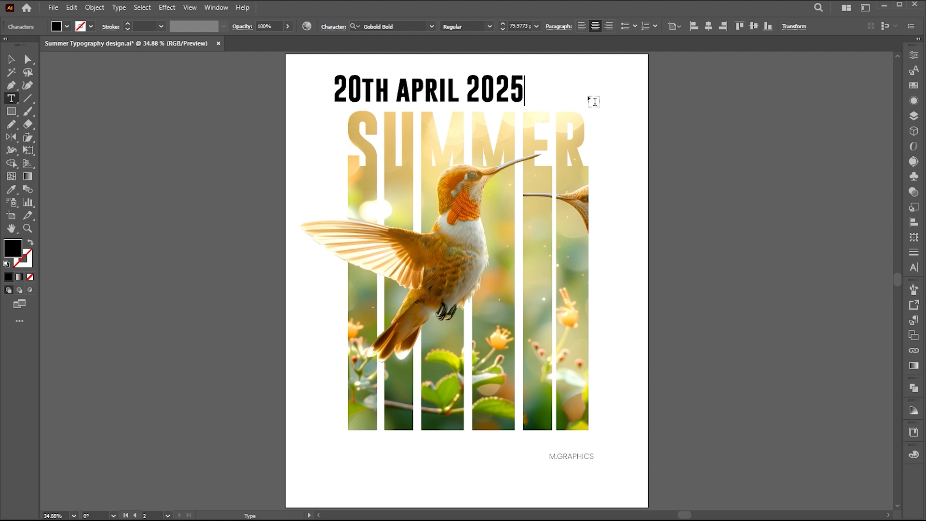
{"action": "key", "text": "Escape"}
- Set the date's font to Poppins SemiBold
{"action": "left_click", "coordinate": [398, 26]}
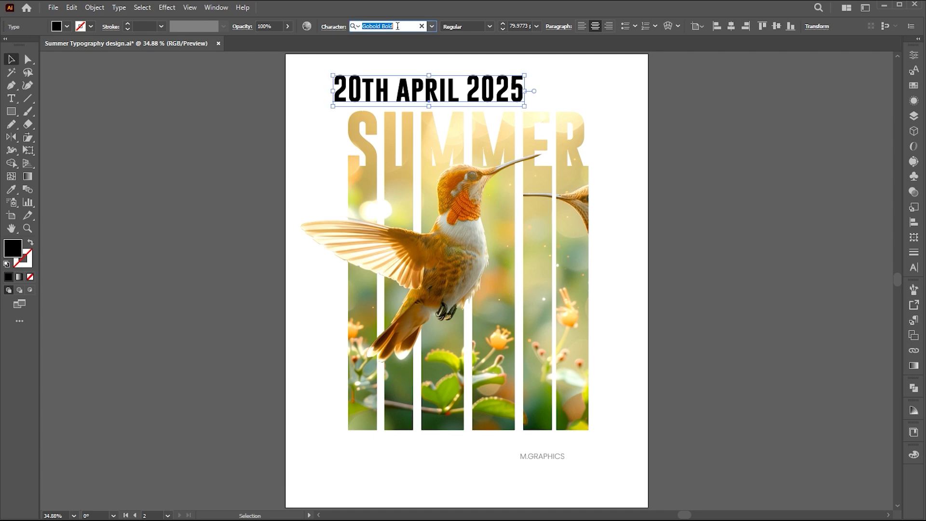
{"action": "type", "text": "p"}
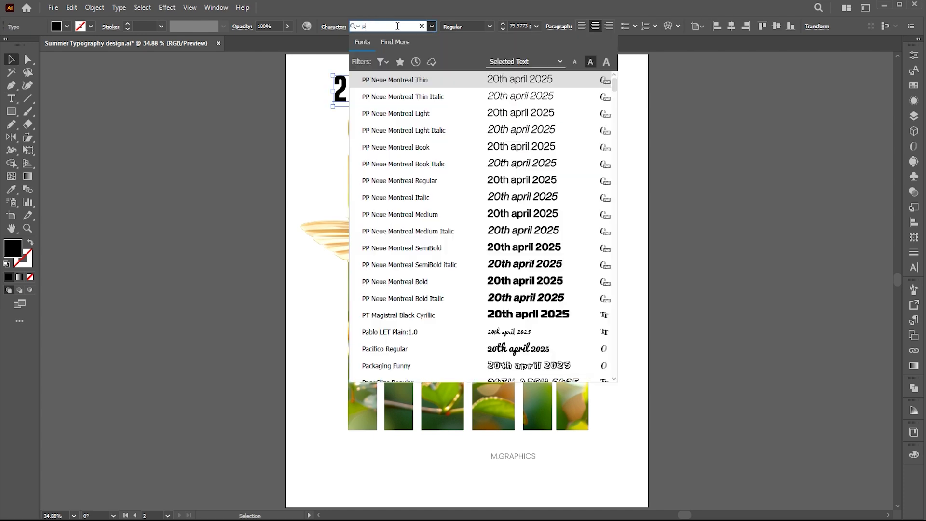
{"action": "type", "text": "opp"}
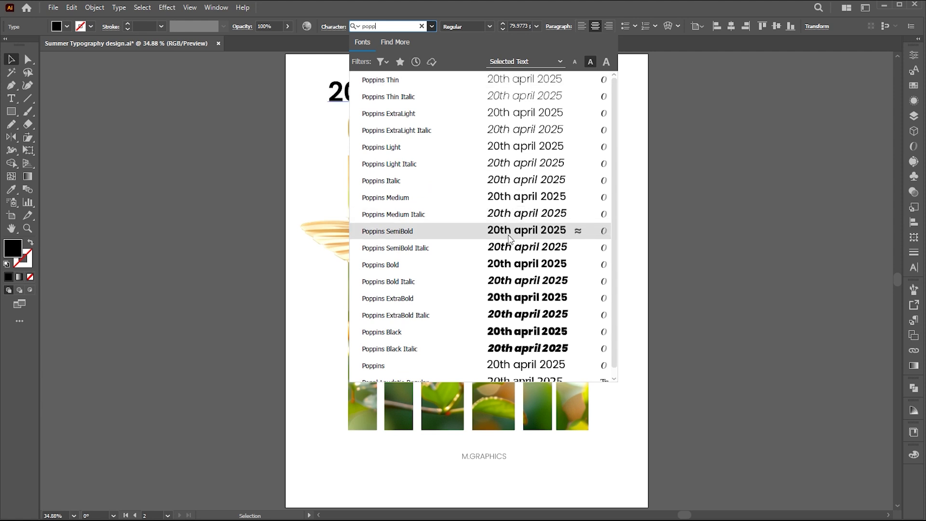
{"action": "left_click", "coordinate": [511, 234]}
{"action": "left_click", "coordinate": [122, 9]}
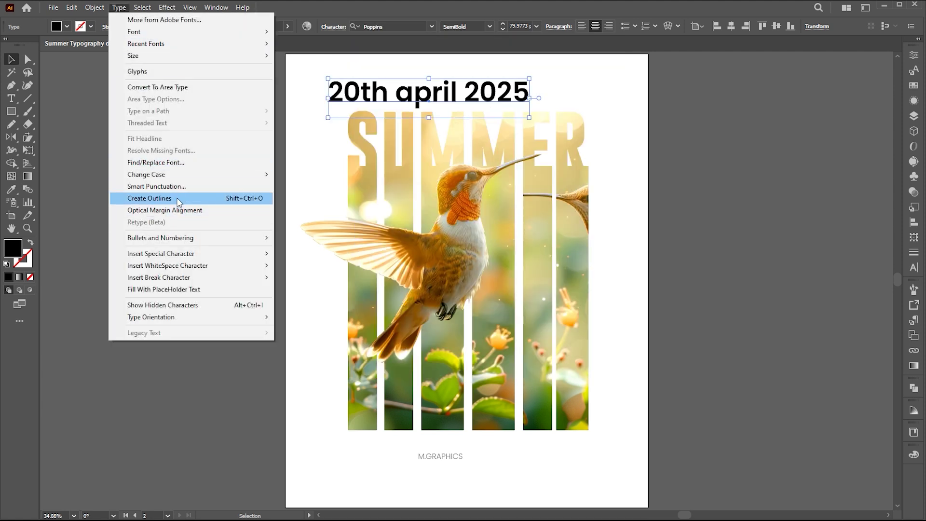
- Make the date uppercase and set the TH letters as superscript
{"action": "left_click", "coordinate": [314, 175]}
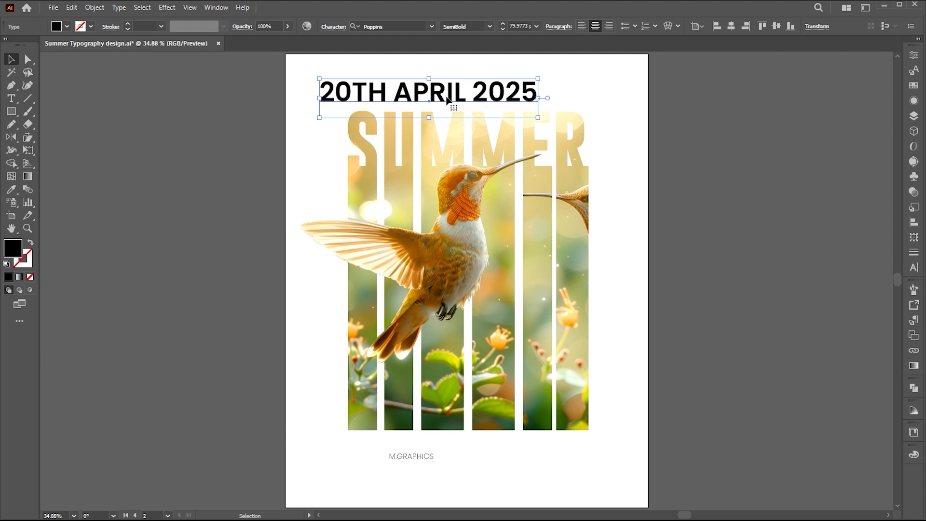
{"action": "double_click", "coordinate": [386, 88]}
{"action": "left_click_drag", "start_coordinate": [386, 89], "coordinate": [354, 86]}
{"action": "key", "text": "ctrl+t"}
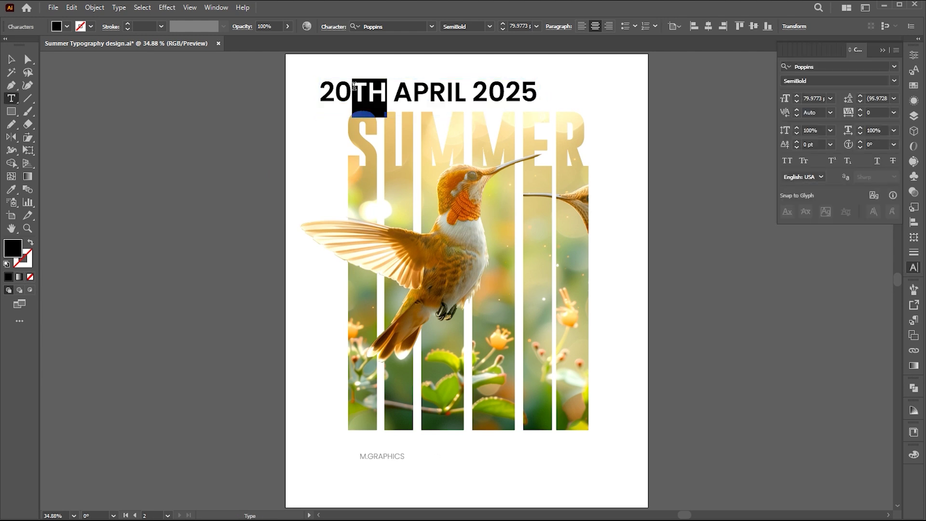
{"action": "left_click", "coordinate": [832, 160]}
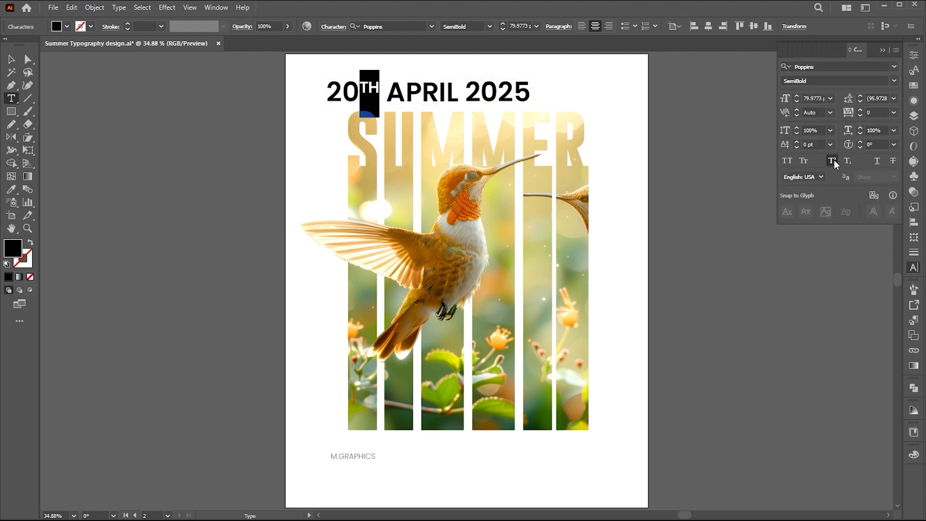
{"action": "key", "text": "Escape"}
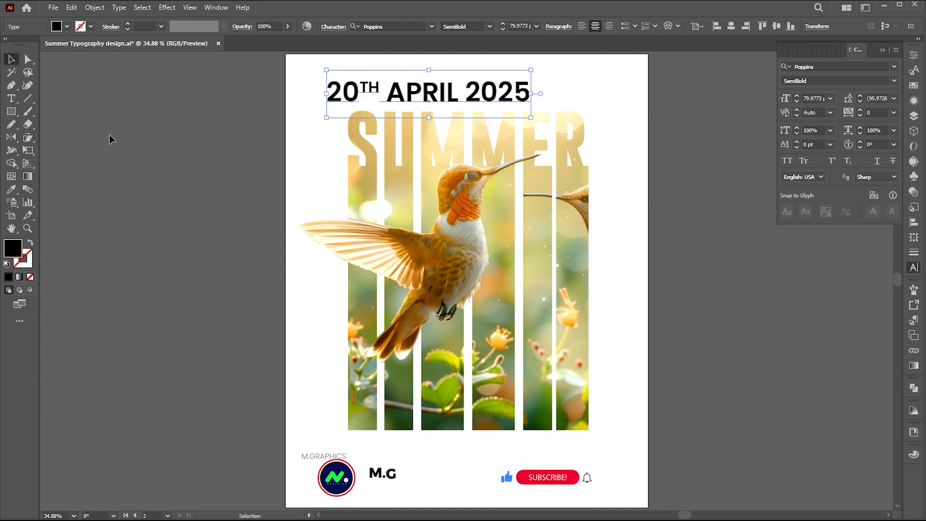
- Colour the date with a dark olive sampled from the photo
{"action": "left_click", "coordinate": [11, 189]}
{"action": "left_click", "coordinate": [513, 177]}
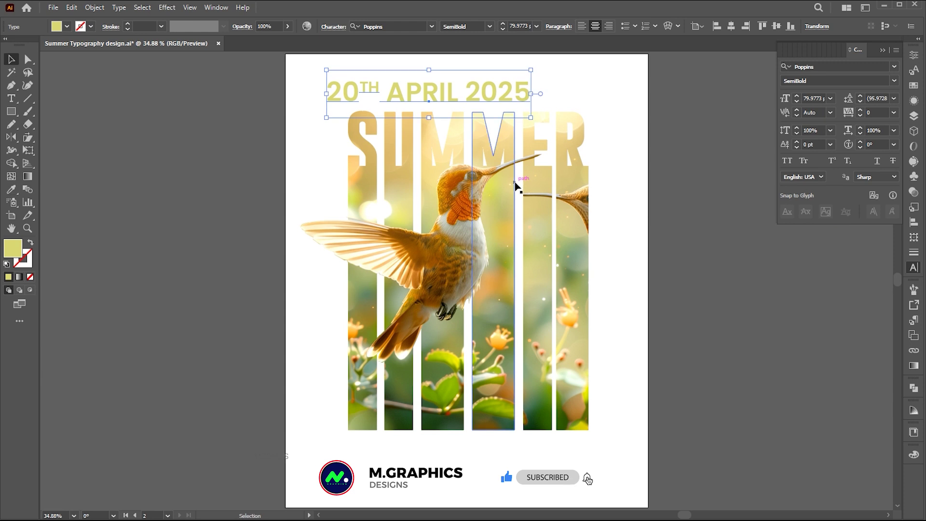
{"action": "left_click", "coordinate": [502, 250]}
- Resize the date, centre it on the page, and copy it below the bars
{"action": "key", "text": "v"}
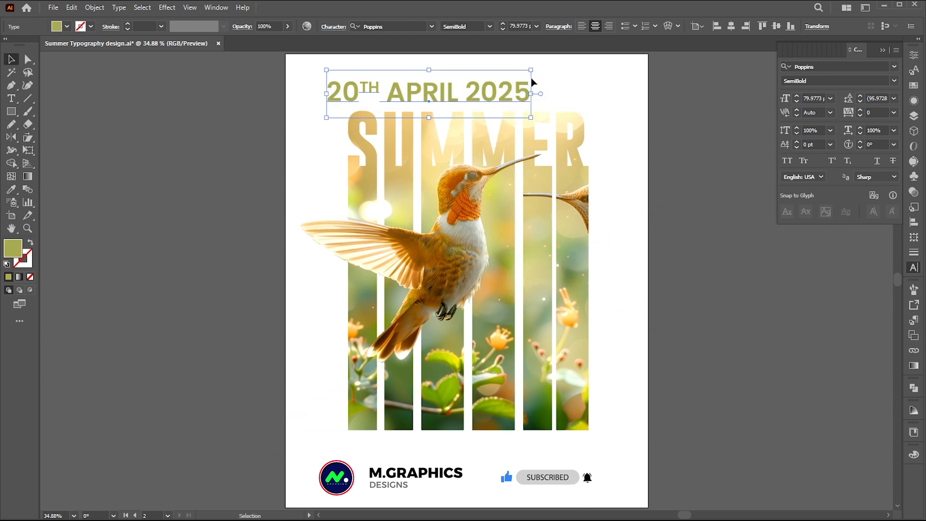
{"action": "left_click_drag", "start_coordinate": [531, 71], "coordinate": [466, 85]}
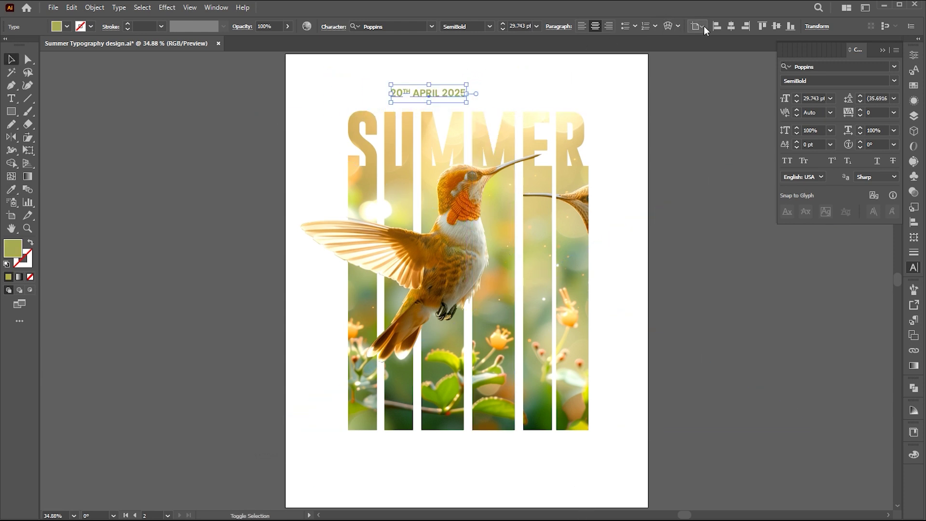
{"action": "left_click", "coordinate": [731, 26]}
{"action": "mouse_move", "coordinate": [504, 84]}
{"action": "left_mouse_down"}
{"action": "mouse_move", "coordinate": [515, 82]}
{"action": "mouse_move", "coordinate": [501, 92]}
{"action": "left_mouse_up"}
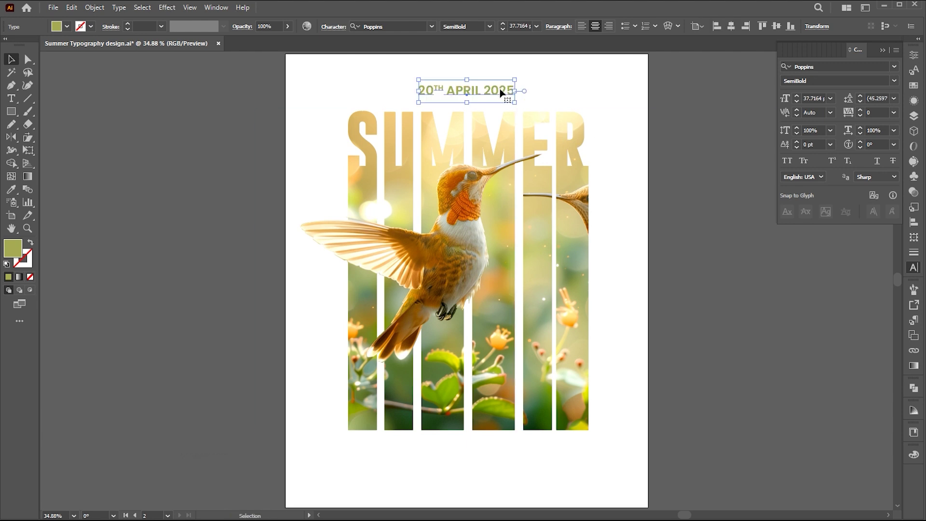
{"action": "left_click_drag", "start_coordinate": [501, 93], "coordinate": [501, 460]}
- Retype the copied date line as 'party' and convert it to uppercase PARTY
{"action": "key", "text": "t"}
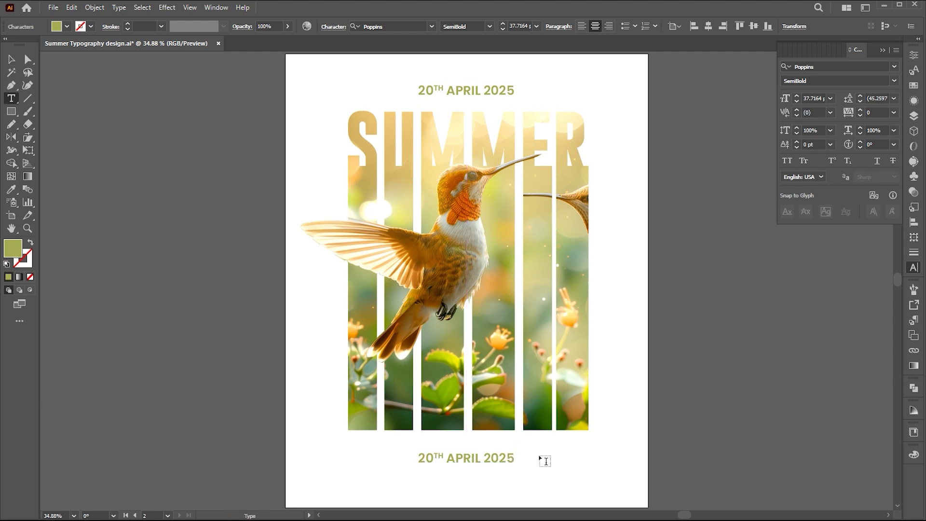
{"action": "key", "text": "Return"}
{"action": "type", "text": "party"}
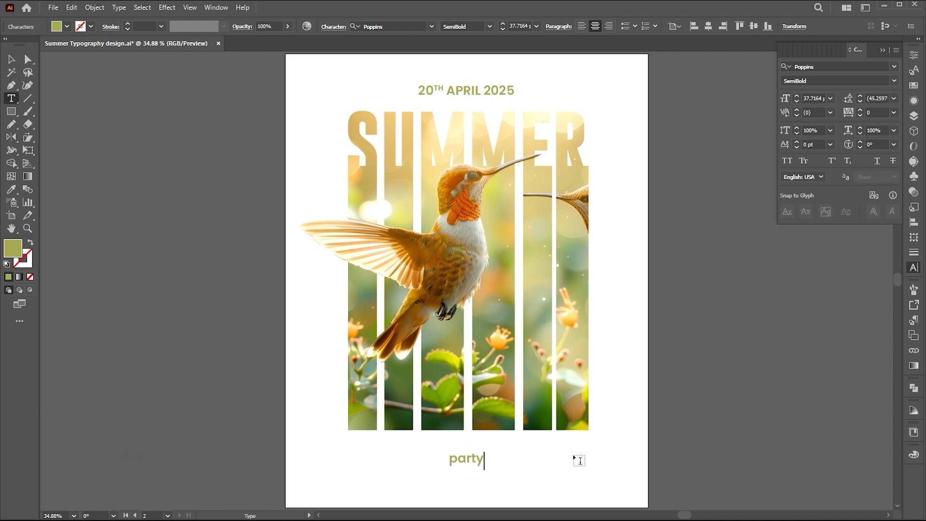
{"action": "key", "text": "Escape"}
{"action": "key", "text": "alt+t"}
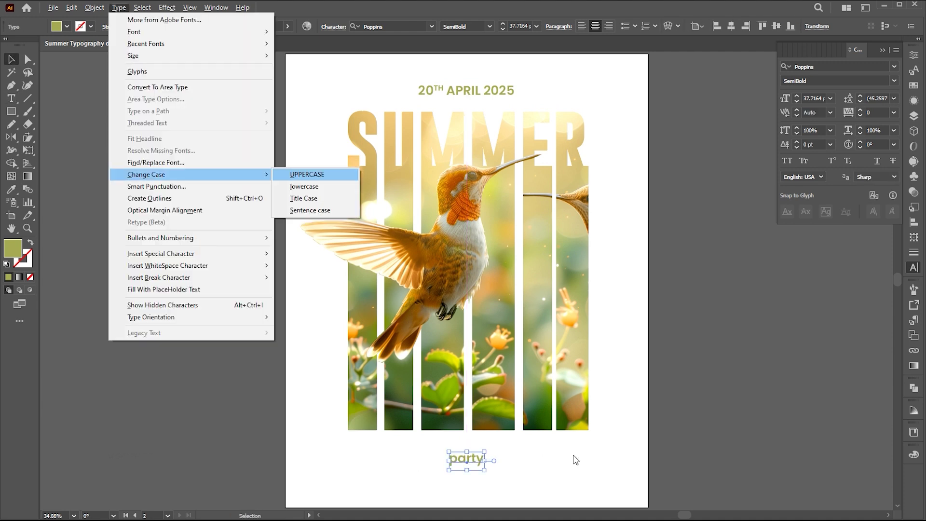
{"action": "key", "text": "Return"}
- Duplicate PARTY below, retype it 'enjoy every moment' and make it uppercase
{"action": "mouse_move", "coordinate": [472, 459]}
{"action": "left_mouse_down"}
{"action": "mouse_move", "coordinate": [471, 445]}
{"action": "mouse_move", "coordinate": [471, 468]}
{"action": "left_mouse_up"}
{"action": "double_click", "coordinate": [471, 470]}
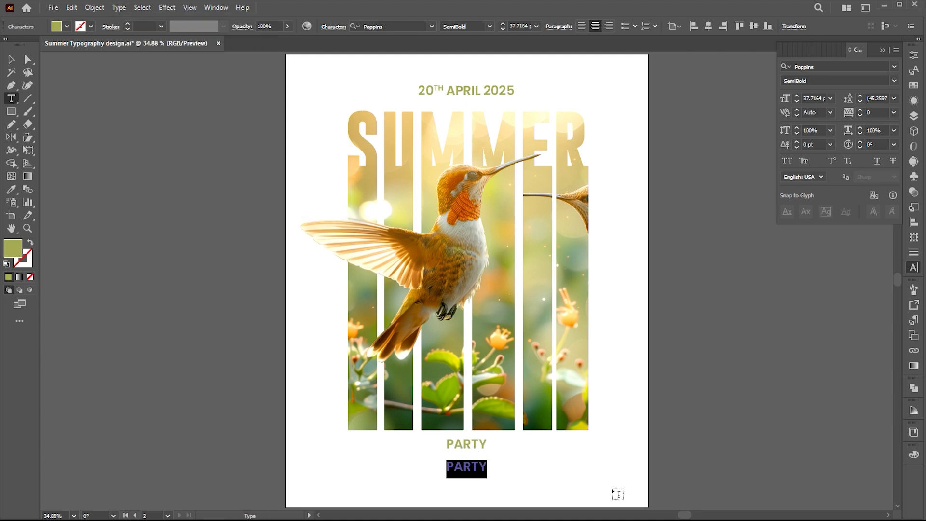
{"action": "type", "text": "enjoy"}
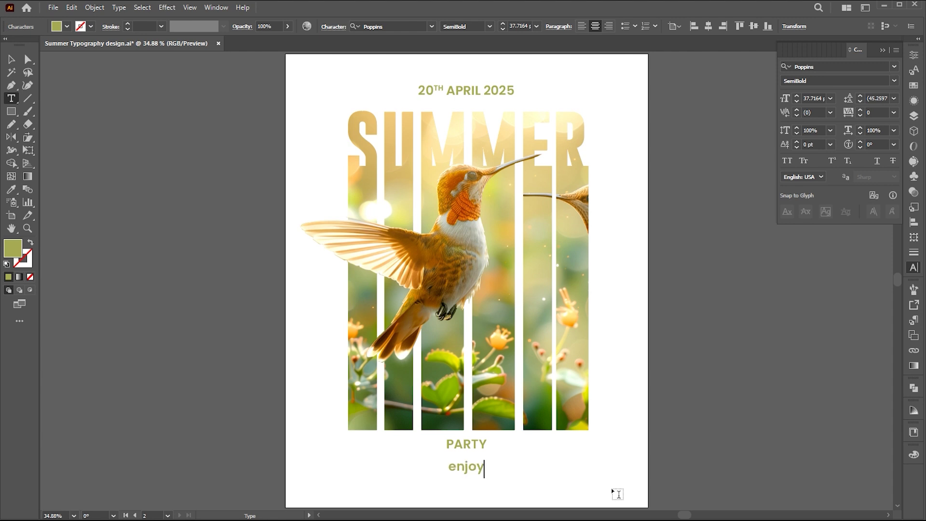
{"action": "type", "text": " every mom"}
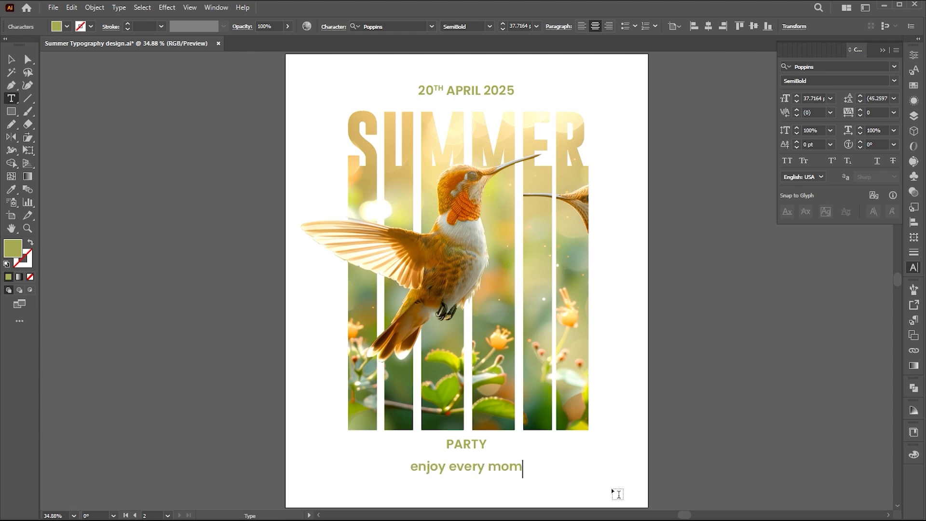
{"action": "type", "text": "ent"}
{"action": "key", "text": "Escape"}
{"action": "key", "text": "alt+t"}
{"action": "key", "text": "Return"}
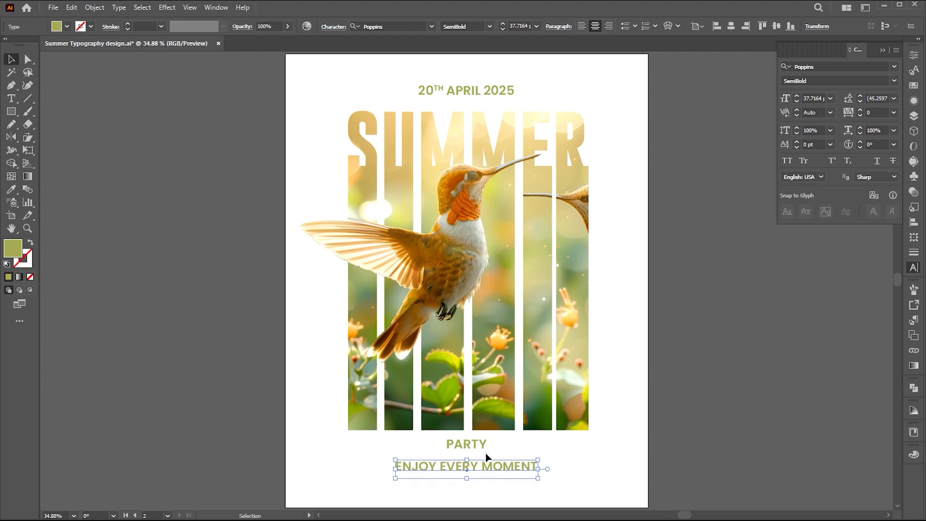
{"action": "scroll", "coordinate": [556, 441], "scroll_direction": "down", "scroll_amount": 1}
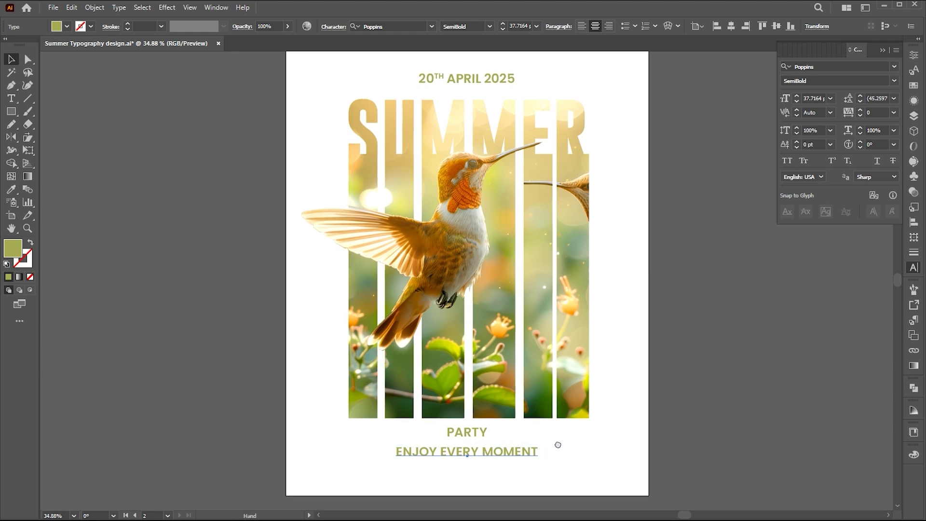
- Create a 16 pt placeholder paragraph under ENJOY EVERY MOMENT and trim the surplus text
{"action": "key", "text": "t"}
{"action": "key", "text": "ctrl+shift+a"}
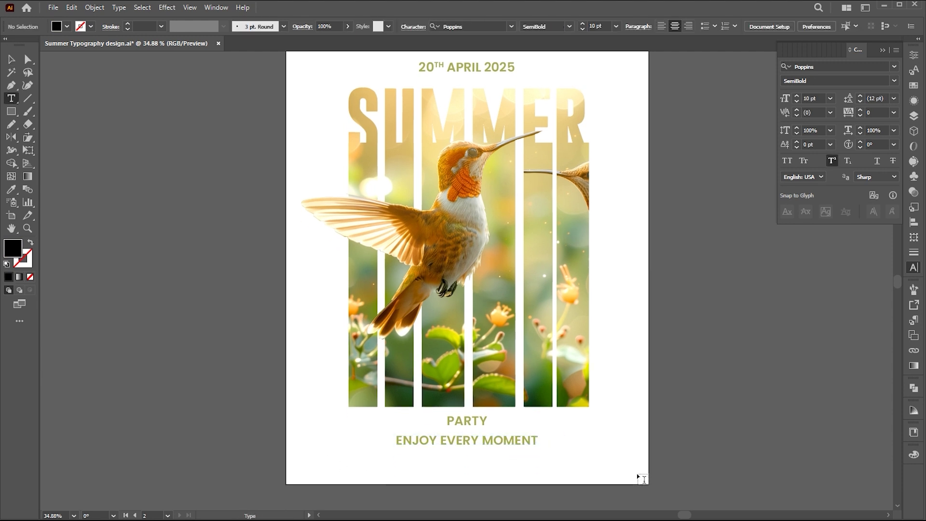
{"action": "left_click_drag", "start_coordinate": [641, 479], "coordinate": [640, 482]}
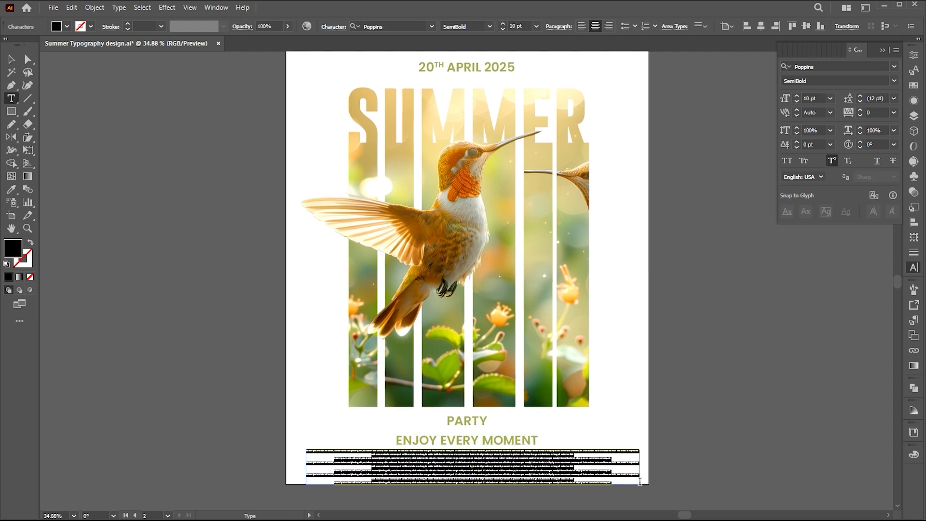
{"action": "left_click", "coordinate": [820, 98]}
{"action": "type", "text": "16"}
{"action": "key", "text": "Return"}
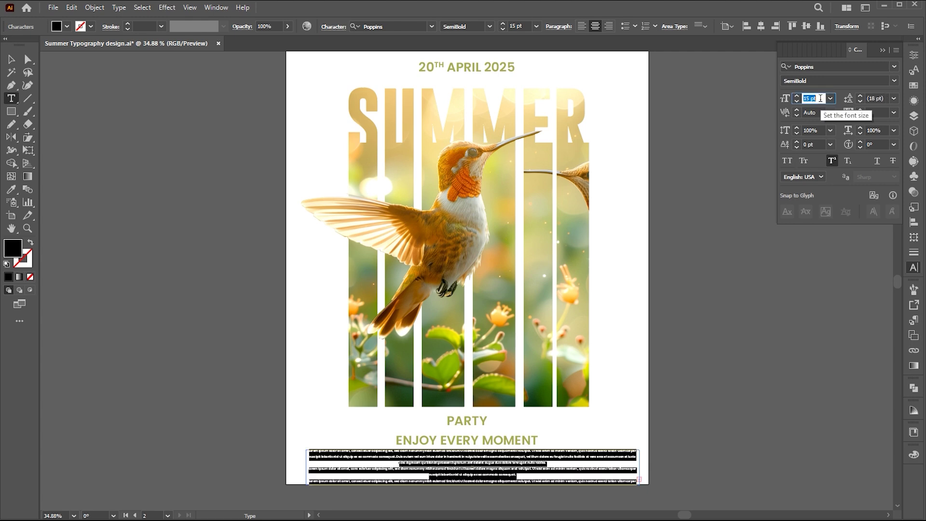
{"action": "left_click_drag", "start_coordinate": [503, 462], "coordinate": [637, 487]}
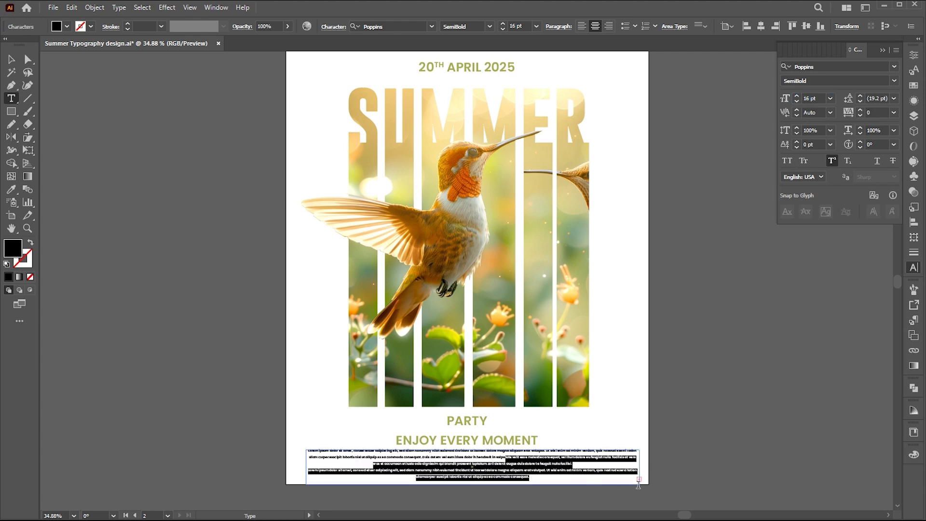
{"action": "key", "text": "BackSpace"}
{"action": "scroll", "coordinate": [638, 485], "scroll_direction": "down", "scroll_amount": 1}
{"action": "key", "text": "Escape"}
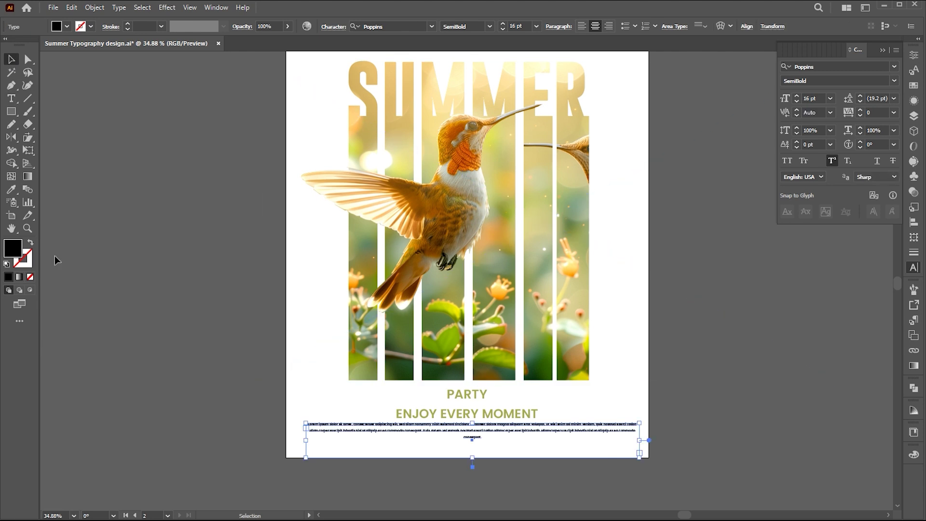
- Give the paragraph the olive headline colour, narrow its box and tighten its leading
{"action": "left_click", "coordinate": [8, 190]}
{"action": "left_click", "coordinate": [520, 409]}
{"action": "key", "text": "v"}
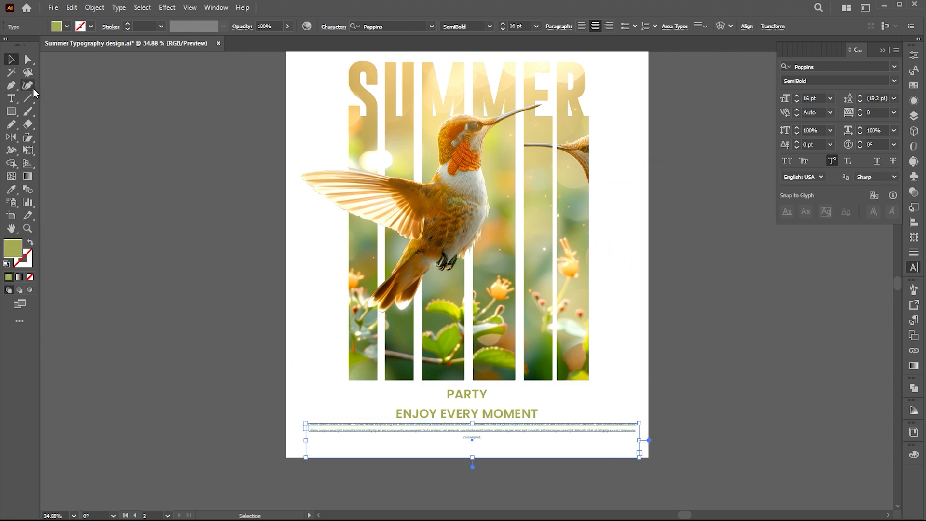
{"action": "left_click_drag", "start_coordinate": [640, 440], "coordinate": [623, 439]}
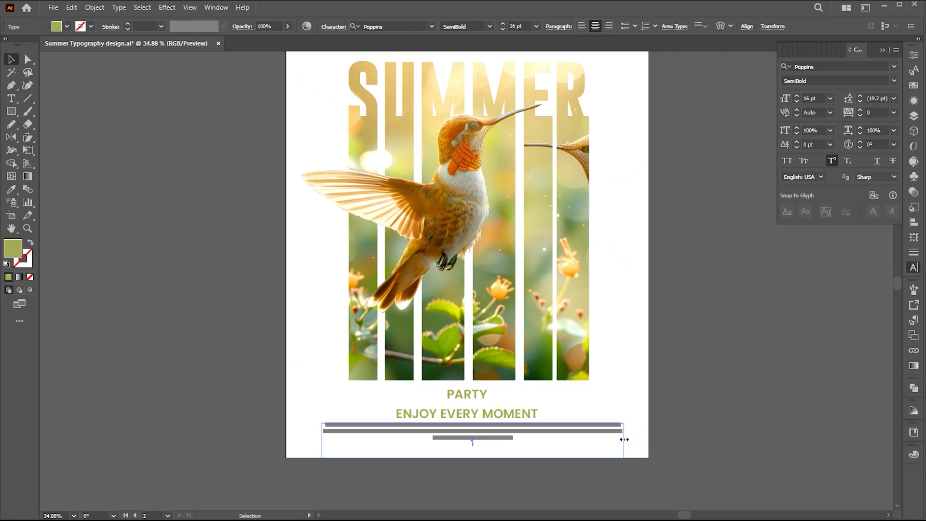
{"action": "left_click_drag", "start_coordinate": [472, 457], "coordinate": [471, 444]}
{"action": "key", "text": "alt+Up"}
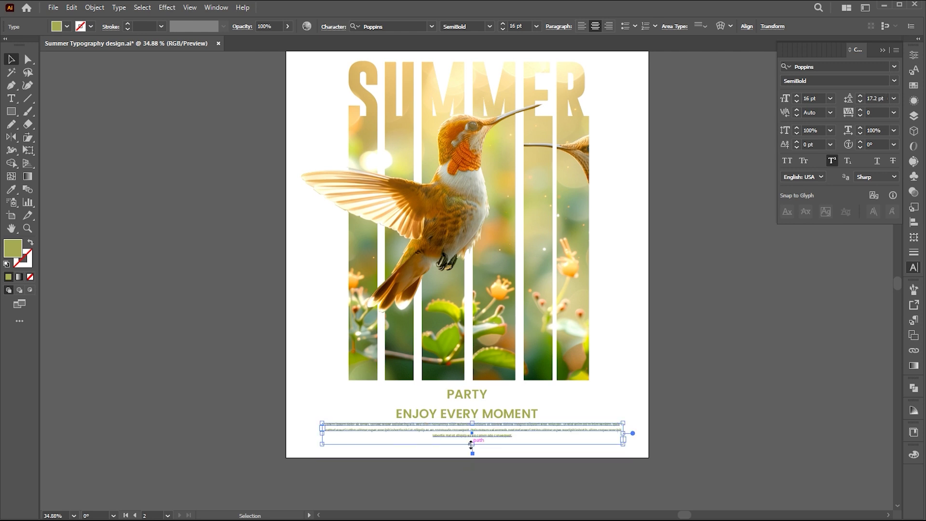
{"action": "key", "text": "alt+Up"}
{"action": "key", "text": "alt+Up"}
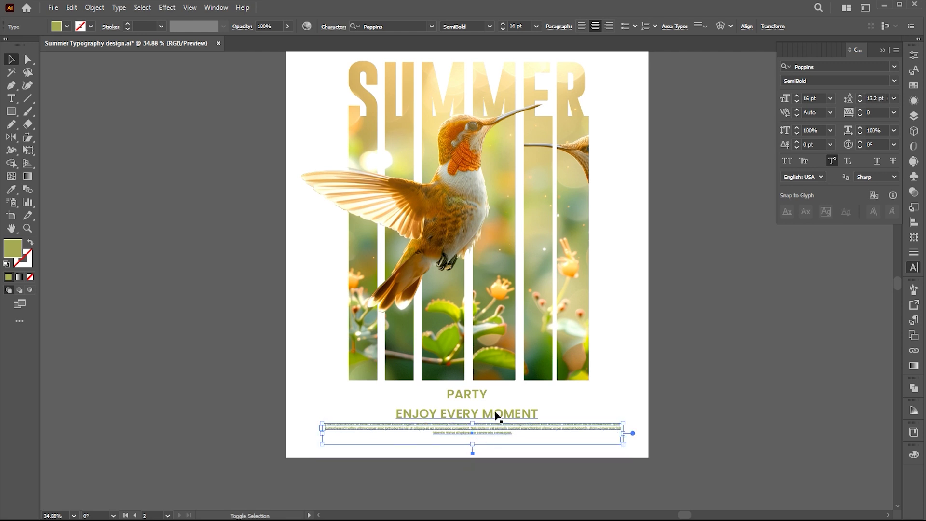
- Colour the paragraph, ENJOY EVERY MOMENT and PARTY dark green
{"action": "left_click", "coordinate": [497, 415], "text": "shift"}
{"action": "left_click", "coordinate": [454, 396], "text": "shift"}
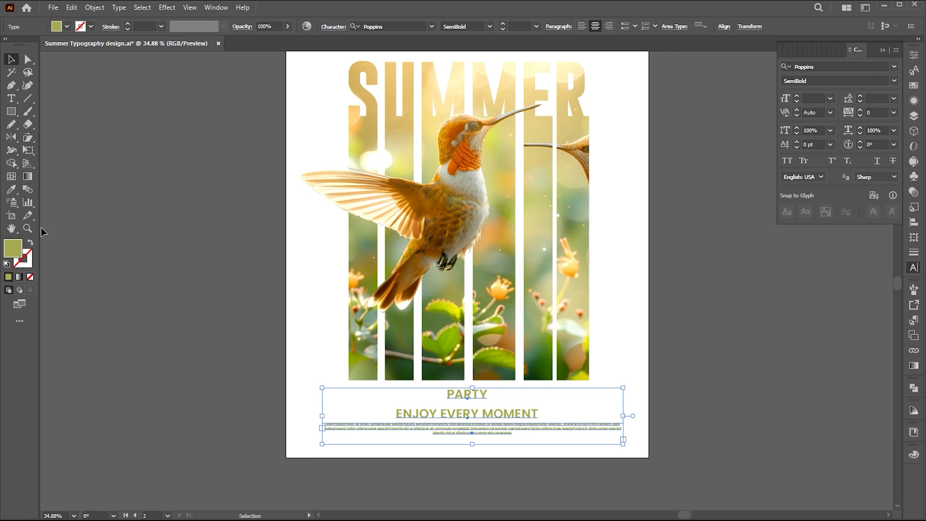
{"action": "left_click", "coordinate": [11, 189]}
{"action": "left_click", "coordinate": [538, 366]}
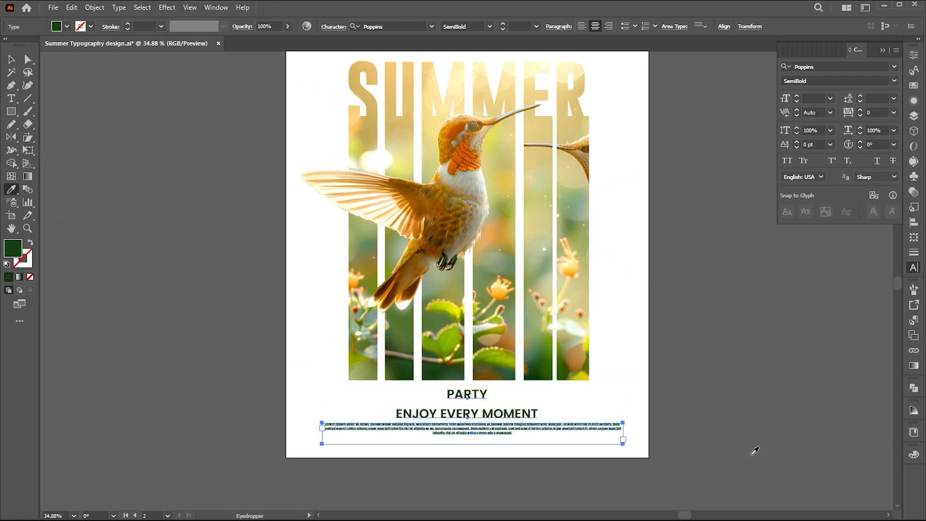
{"action": "left_click", "coordinate": [637, 325], "text": "alt"}
- Draw a star under the paragraph and add smaller copies on either side
{"action": "key", "text": "v"}
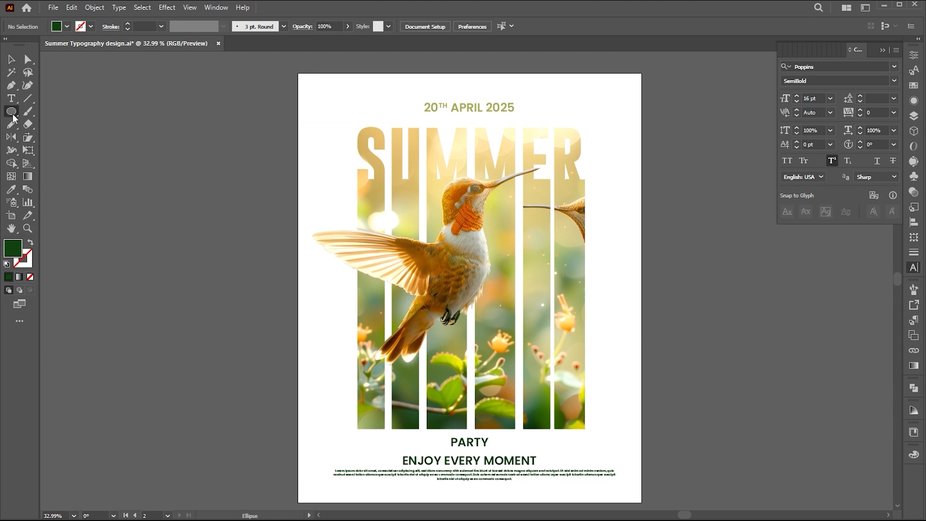
{"action": "left_click", "coordinate": [11, 111], "text": "alt"}
{"action": "mouse_move", "coordinate": [268, 333]}
{"action": "left_mouse_down"}
{"action": "mouse_move", "coordinate": [225, 277]}
{"action": "mouse_move", "coordinate": [436, 425]}
{"action": "left_mouse_up"}
{"action": "scroll", "coordinate": [541, 413], "scroll_direction": "up", "scroll_amount": 5}
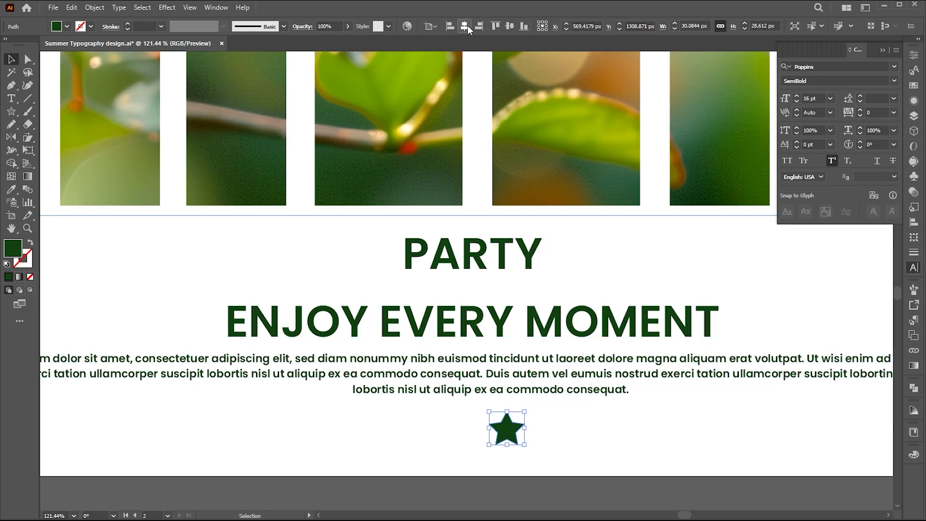
{"action": "mouse_move", "coordinate": [507, 428]}
{"action": "left_mouse_down"}
{"action": "mouse_move", "coordinate": [471, 430]}
{"action": "mouse_move", "coordinate": [489, 416]}
{"action": "mouse_move", "coordinate": [563, 444]}
{"action": "left_mouse_up"}
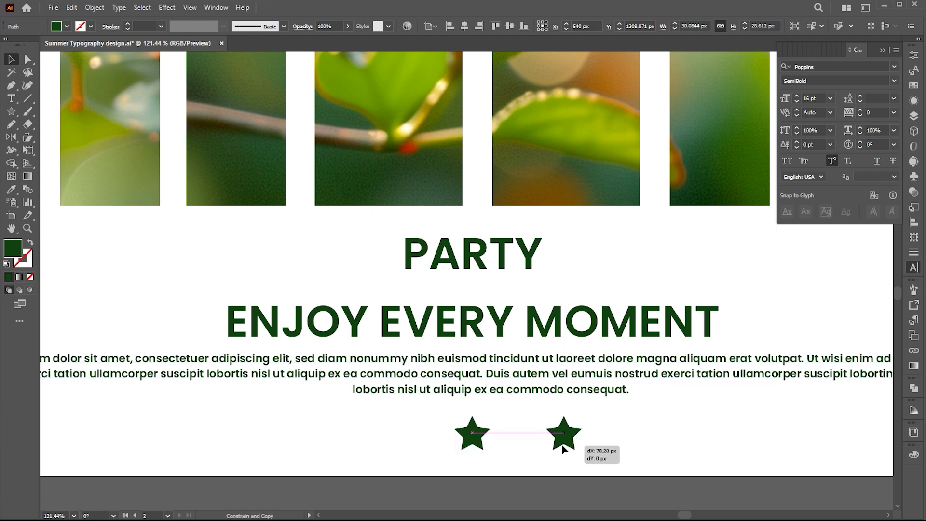
{"action": "left_click_drag", "start_coordinate": [585, 415], "coordinate": [380, 438]}
{"action": "scroll", "coordinate": [484, 440], "scroll_direction": "down", "scroll_amount": 5}
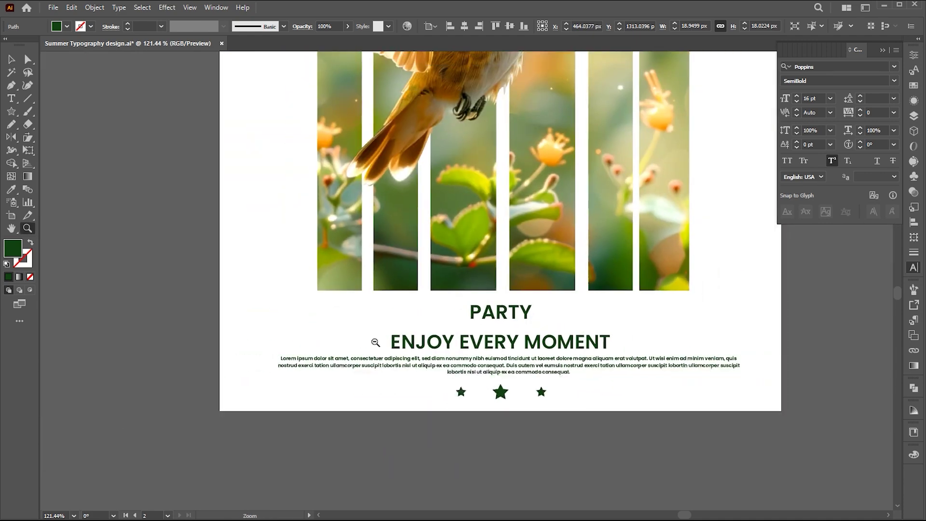
{"action": "scroll", "coordinate": [484, 439], "scroll_direction": "down", "scroll_amount": 3}
{"action": "scroll", "coordinate": [504, 325], "scroll_direction": "down", "scroll_amount": 2}
{"action": "left_click_drag", "start_coordinate": [504, 325], "coordinate": [489, 342]}
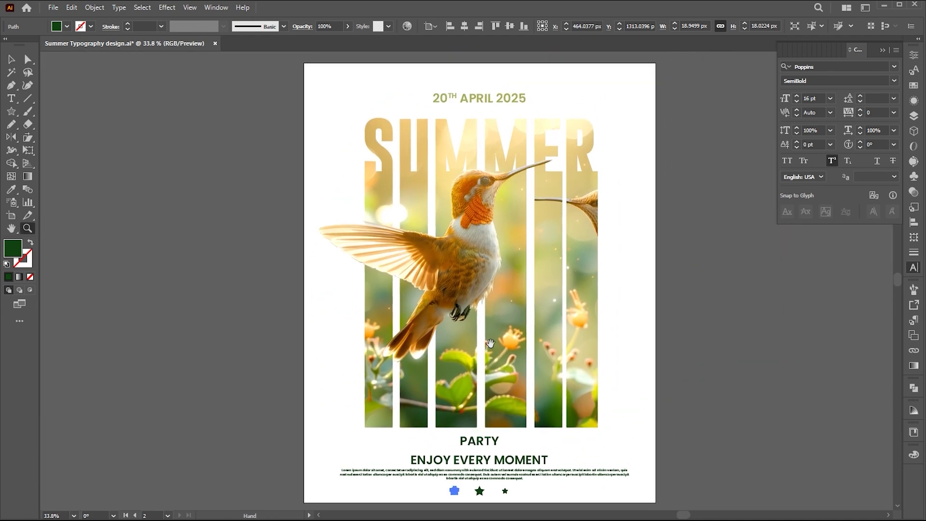
- Place the Summer Typography design-02 leaf-shadow image over the poster's top-left
{"action": "key", "text": "v"}
{"action": "left_click", "coordinate": [53, 8]}
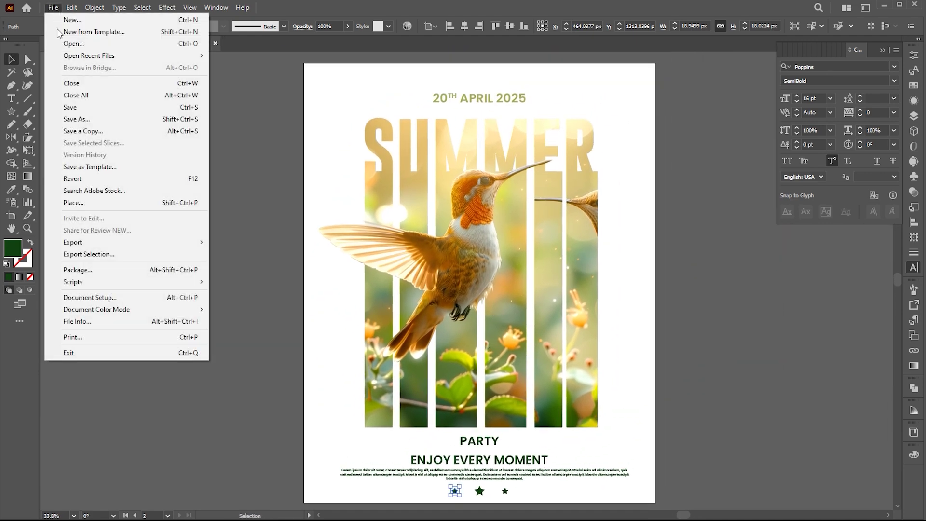
{"action": "left_click", "coordinate": [79, 203]}
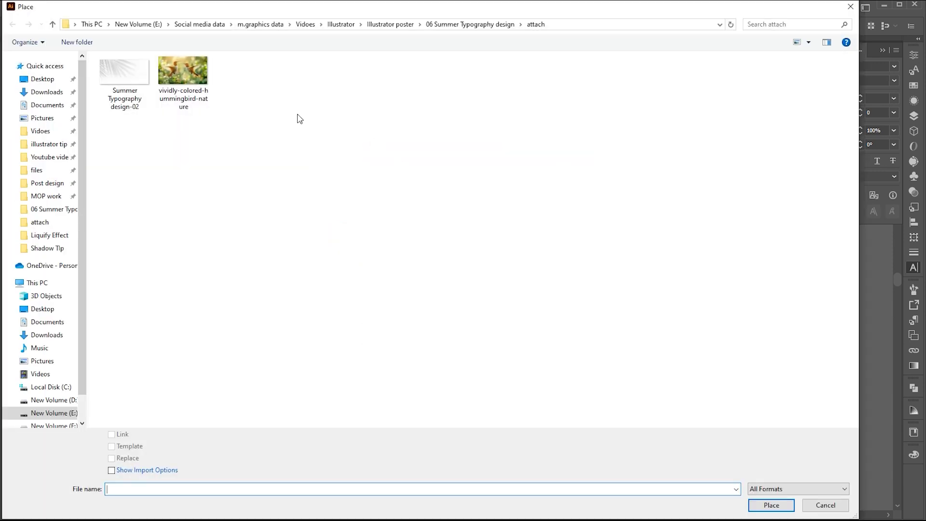
{"action": "left_click", "coordinate": [120, 78]}
{"action": "left_click", "coordinate": [771, 504]}
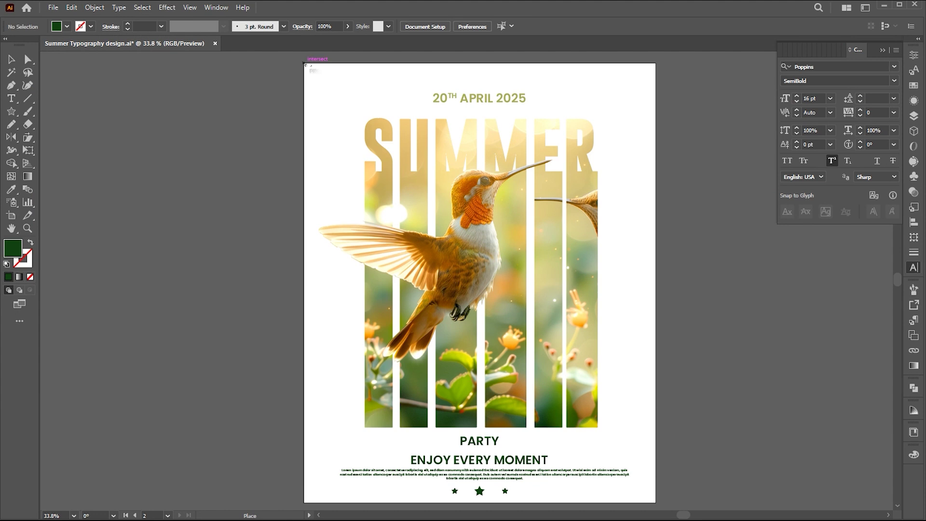
{"action": "left_click_drag", "start_coordinate": [304, 63], "coordinate": [550, 186]}
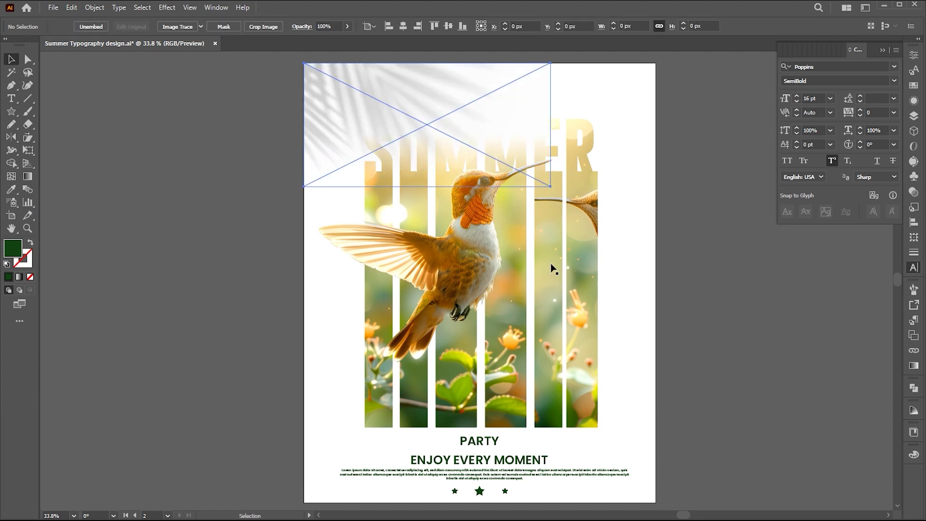
- Send the leaf-shadow image to the back, behind all artwork
{"action": "right_click", "coordinate": [362, 78]}
{"action": "mouse_move", "coordinate": [389, 234]}
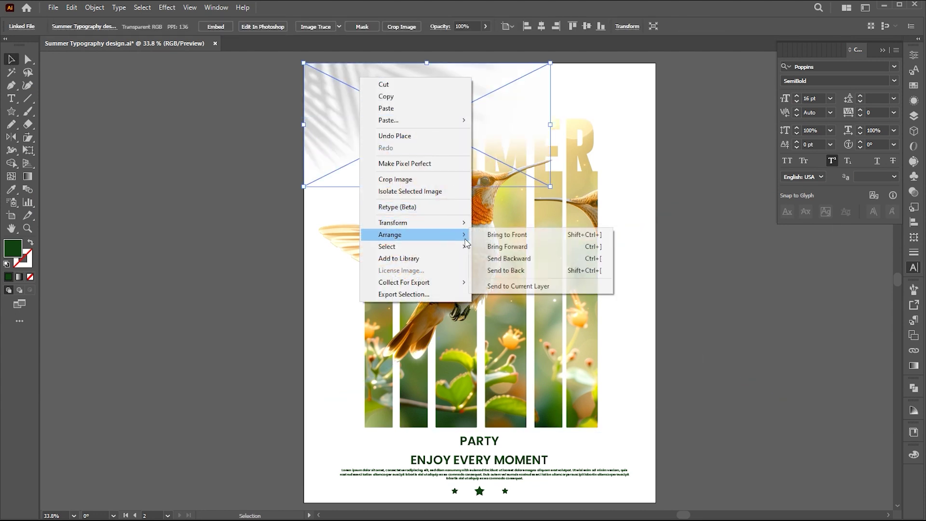
{"action": "left_click", "coordinate": [524, 271]}
{"action": "left_click", "coordinate": [747, 264]}
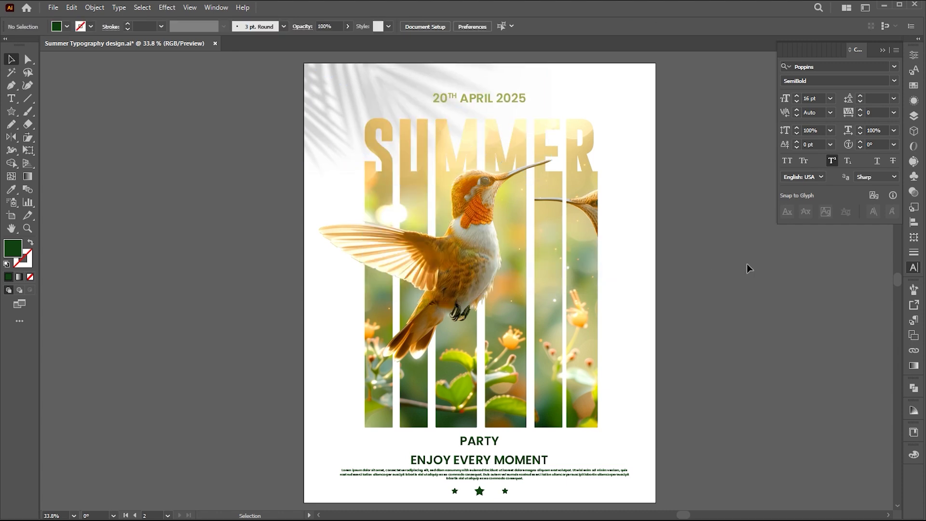
{"action": "left_click_drag", "start_coordinate": [747, 264], "coordinate": [724, 247]}
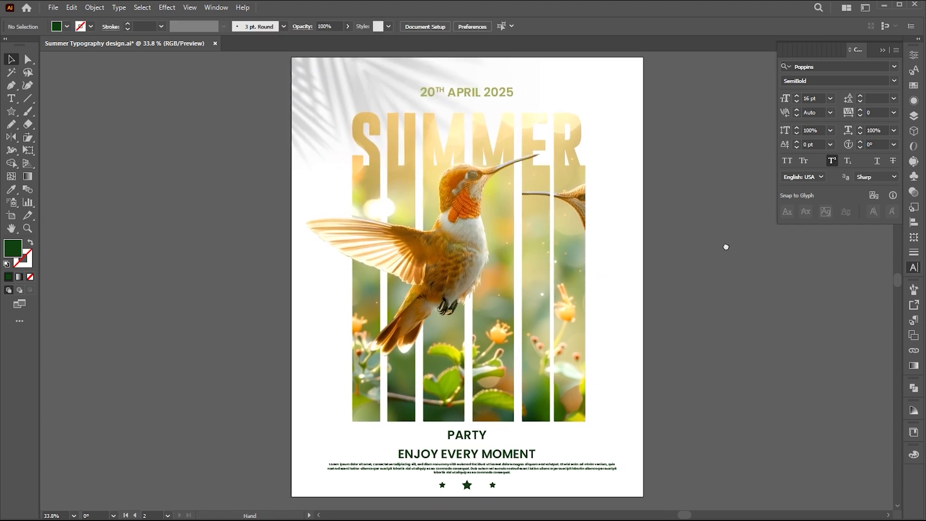
{"action": "left_click", "coordinate": [901, 5]}
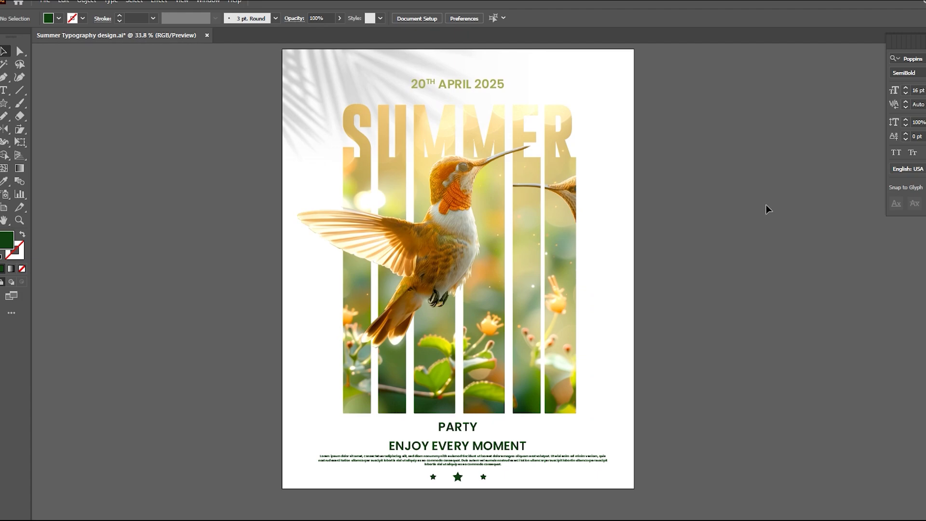